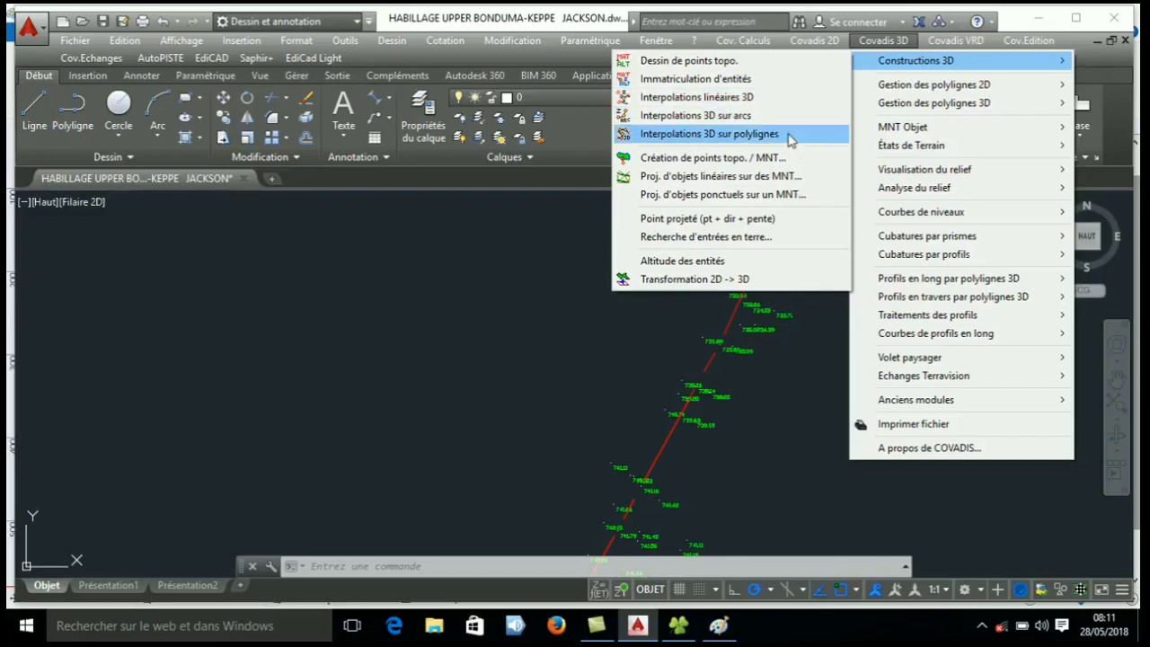
left_click(789, 139)
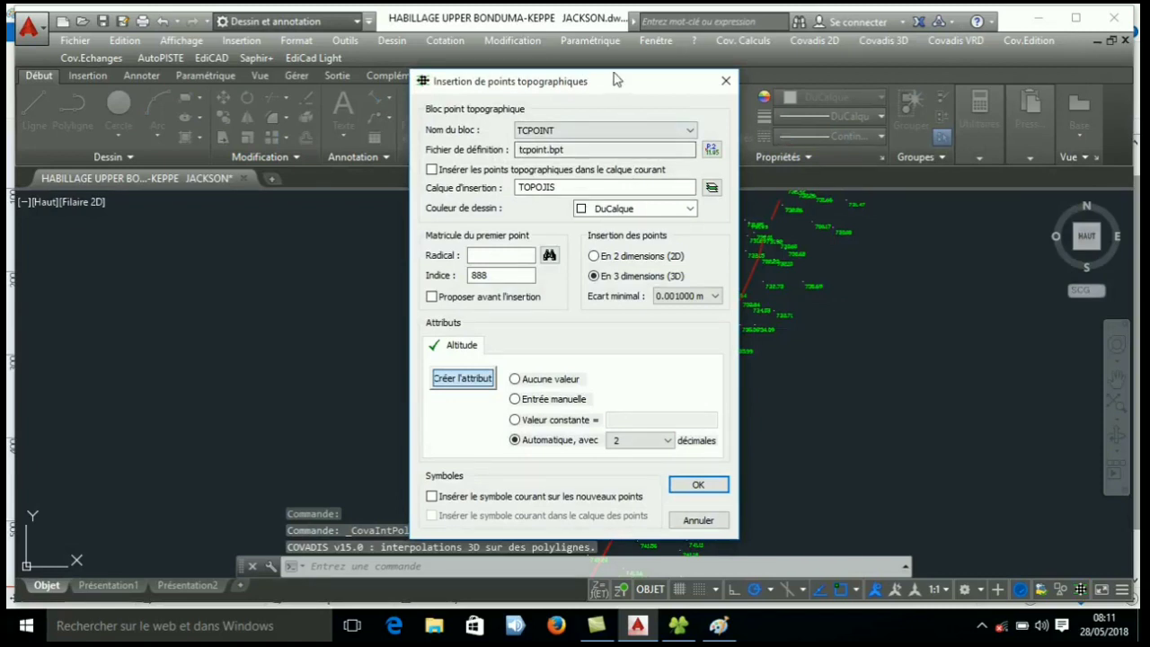
left_click_drag(616, 80, 680, 61)
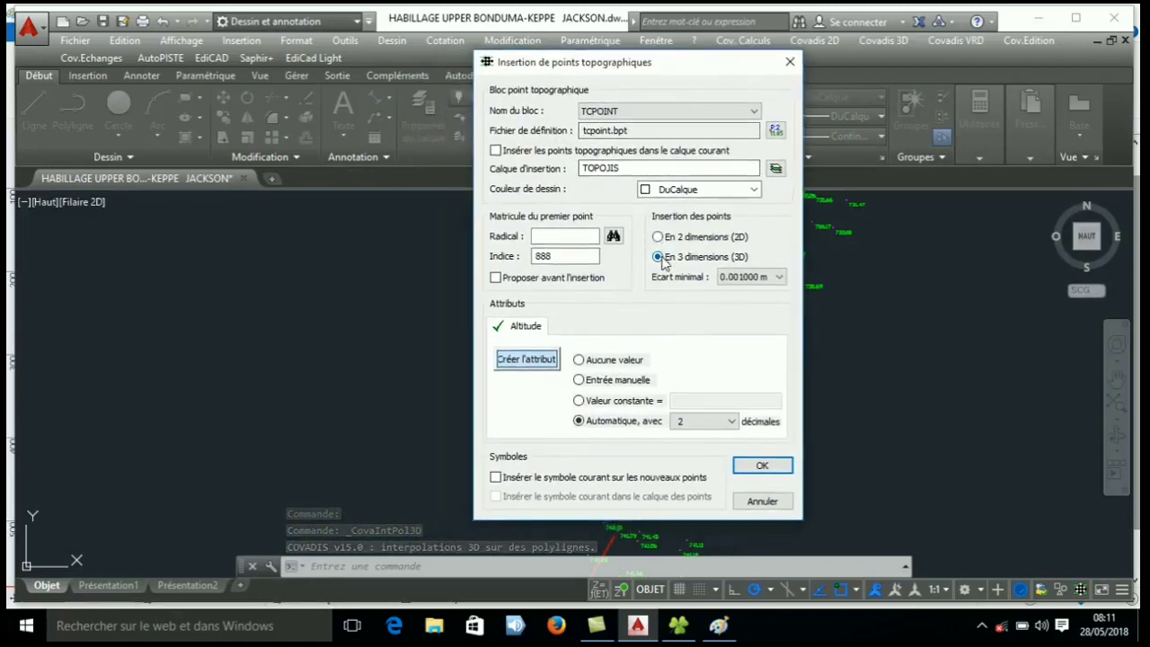
left_click(579, 380)
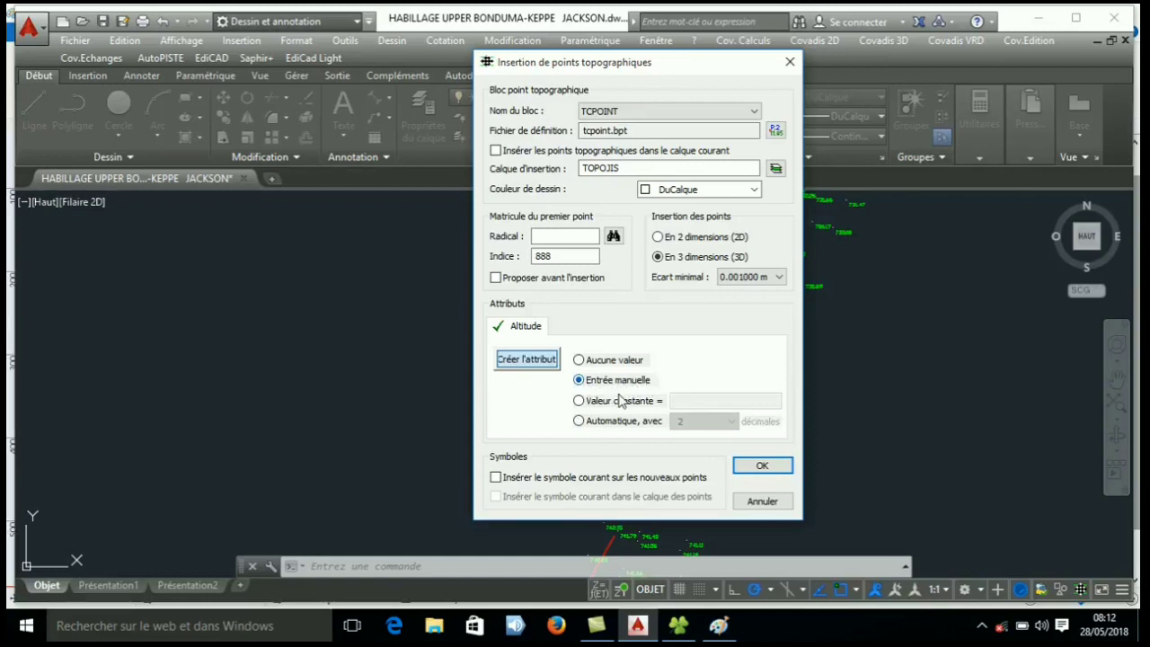
left_click(580, 422)
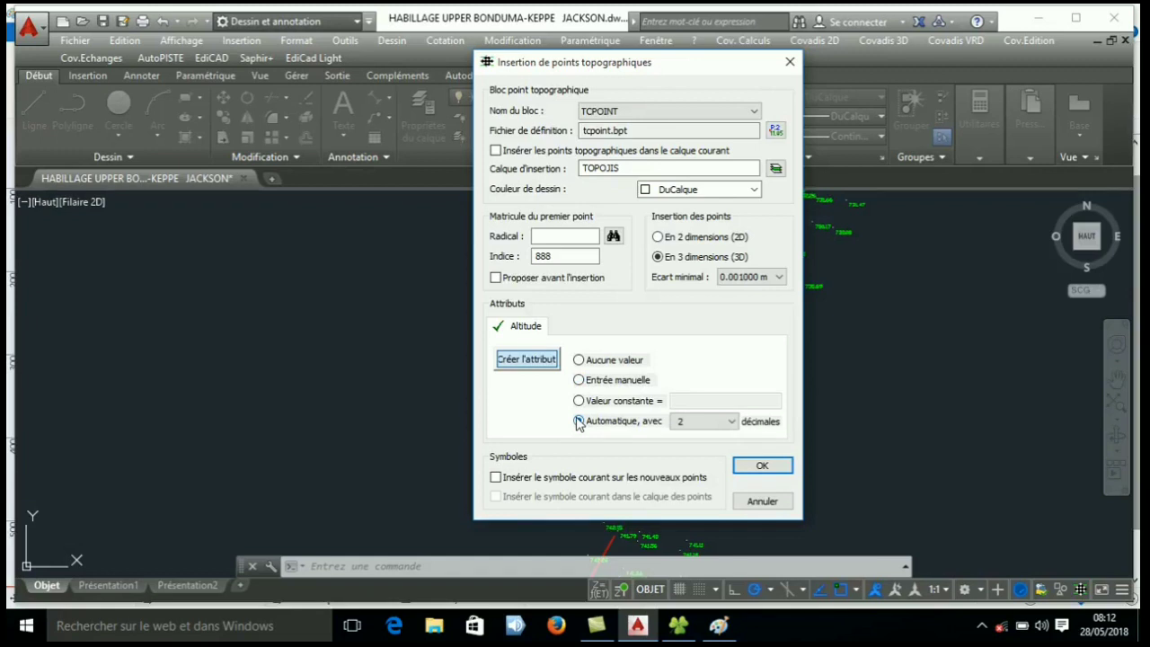
left_click(762, 466)
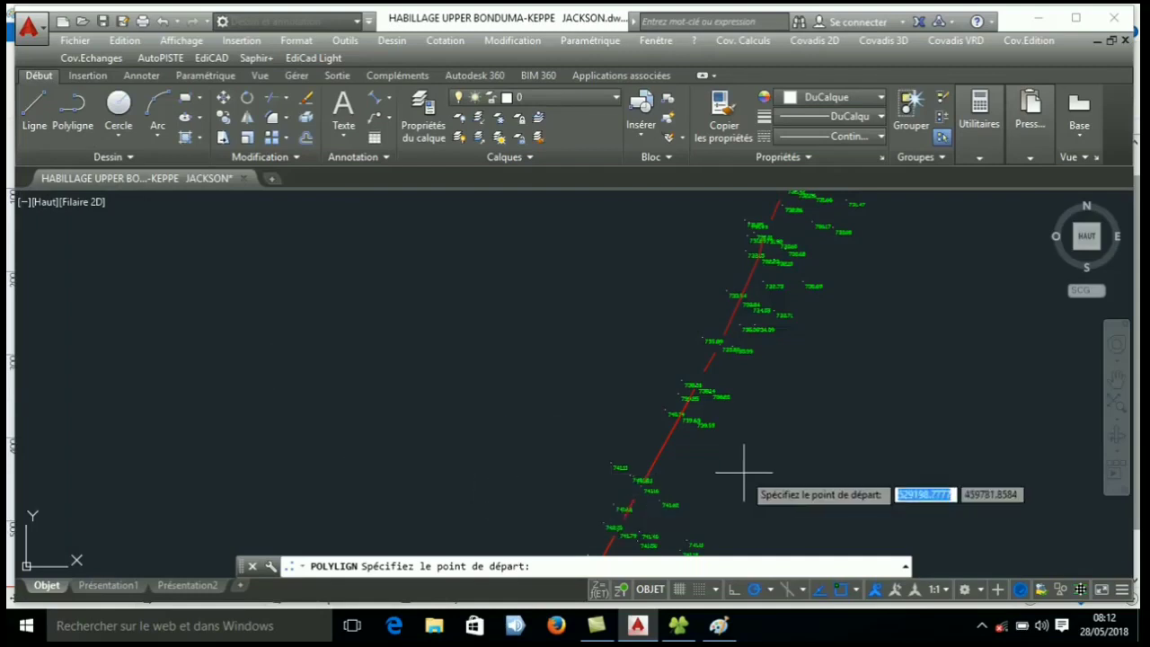
- Draw a zigzag polyline of seven segments from the 741.42 survey point to the 740.74 survey point
scroll(718, 477, "up", 5)
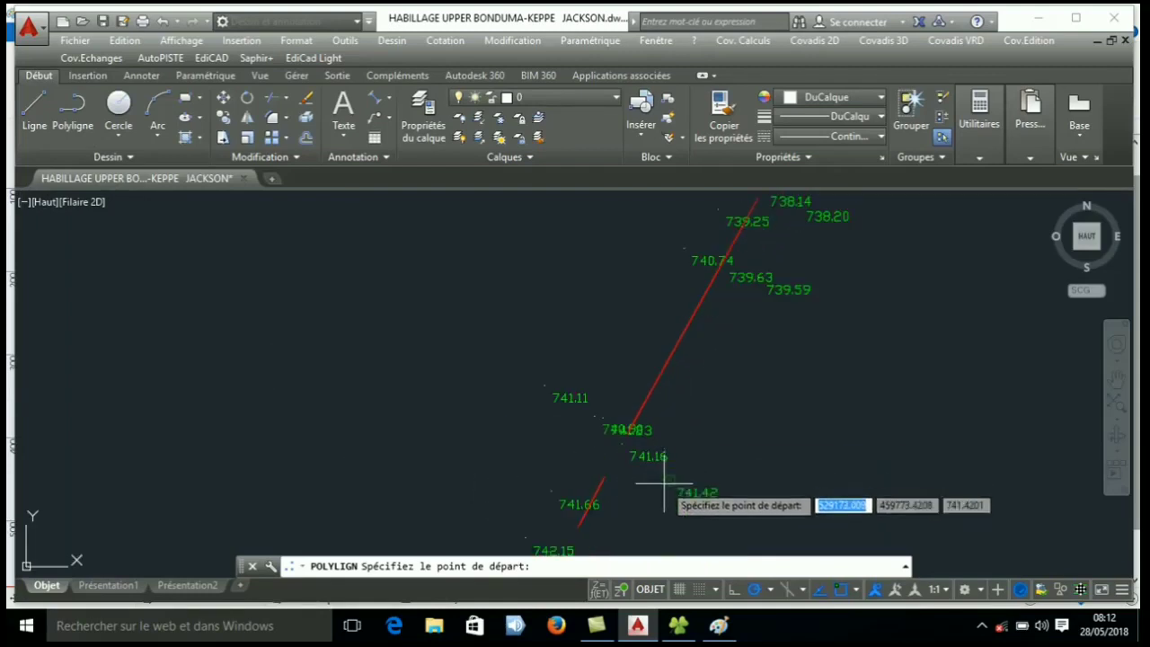
left_click(668, 480)
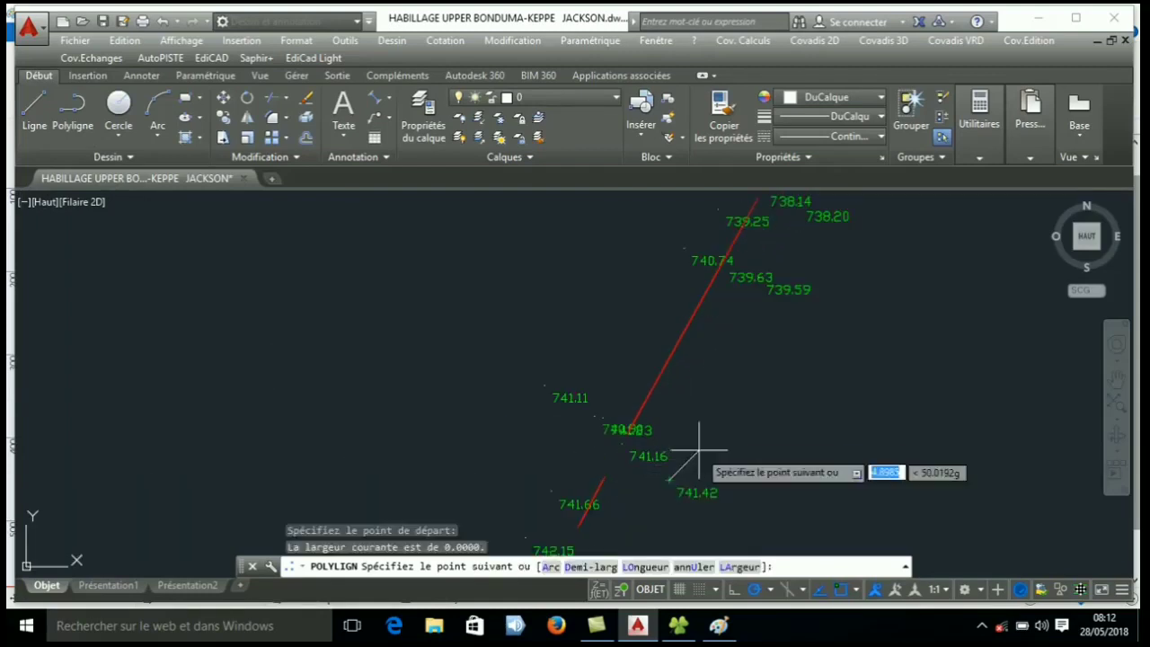
left_click(690, 384)
left_click(795, 484)
left_click(734, 360)
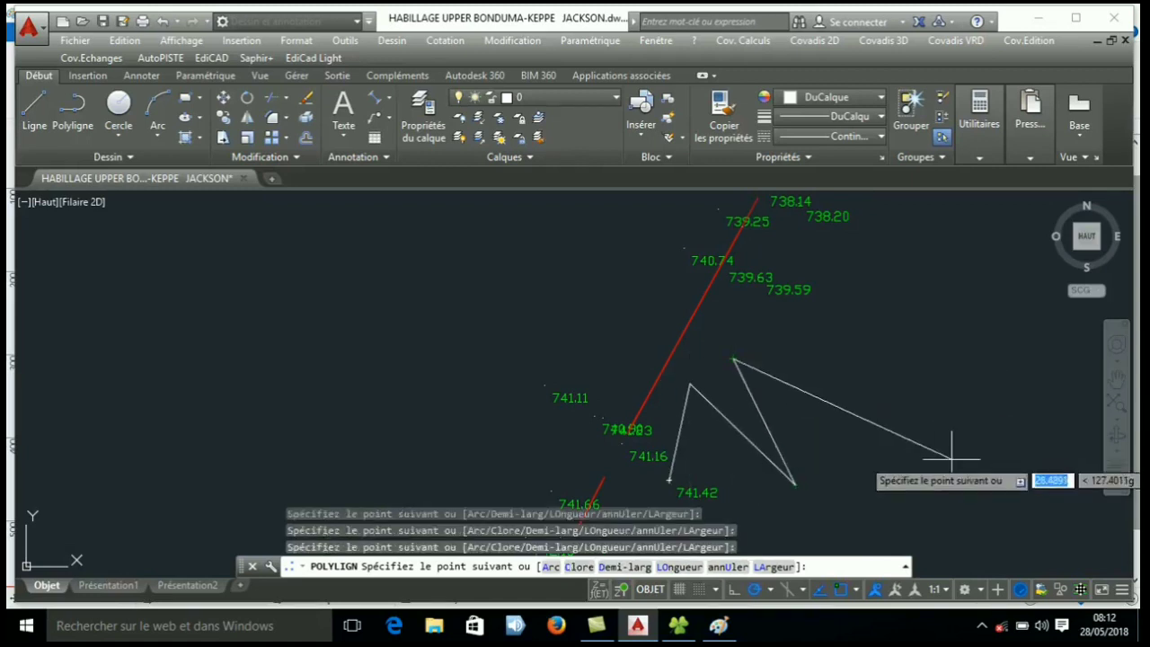
left_click(954, 462)
left_click(992, 352)
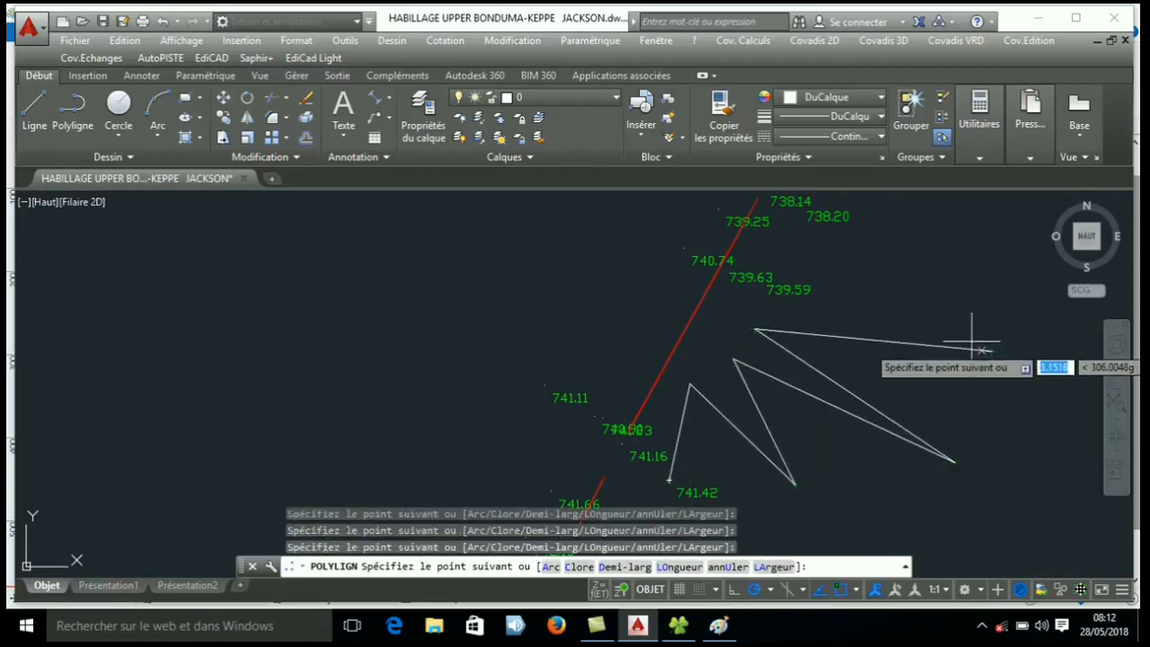
left_click(685, 248)
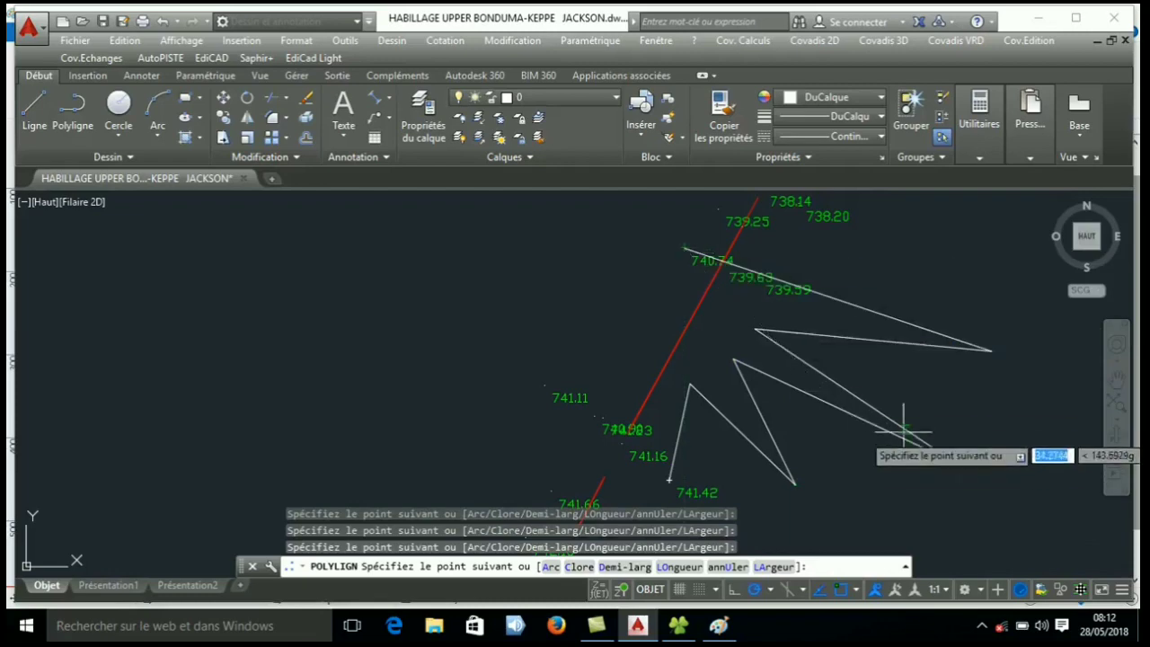
key("Return")
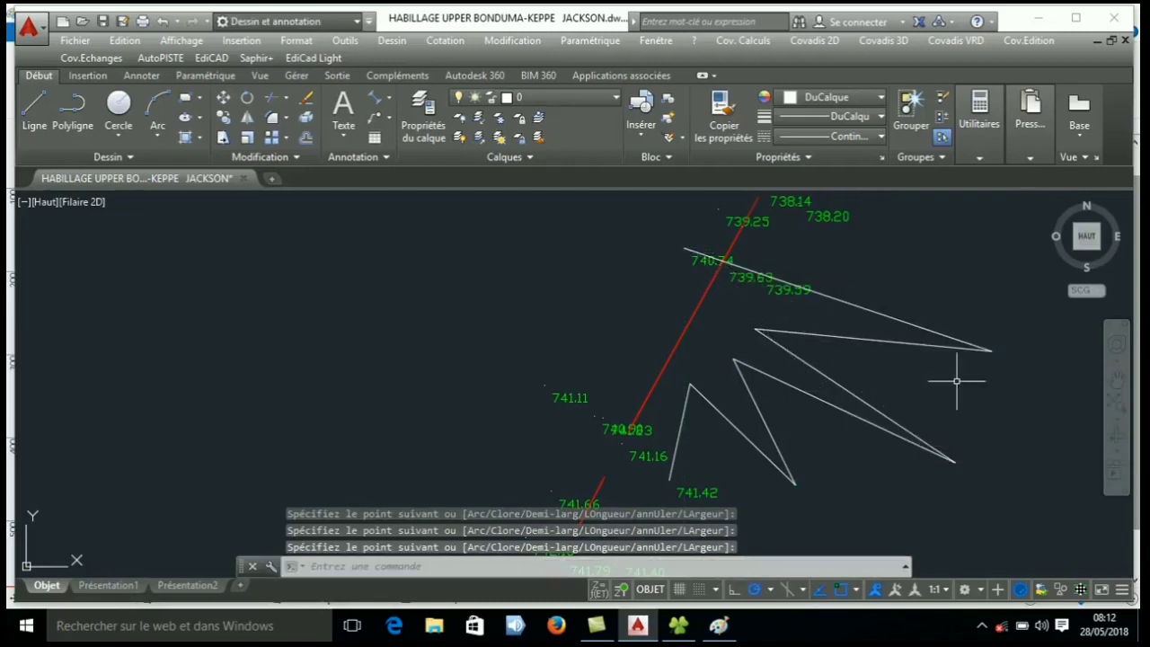
- Start a 3D interpolation on the zigzag polyline with 3D points, automatic altitude to 2 decimals, and manually indicated point positions
left_click(873, 43)
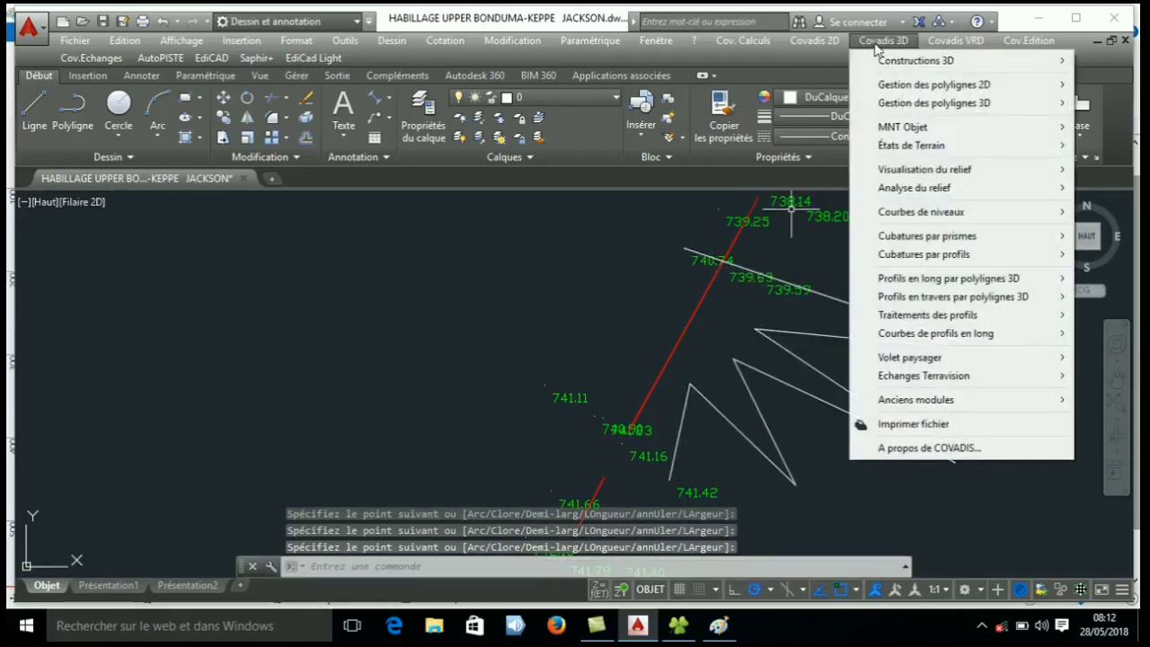
mouse_move(869, 63)
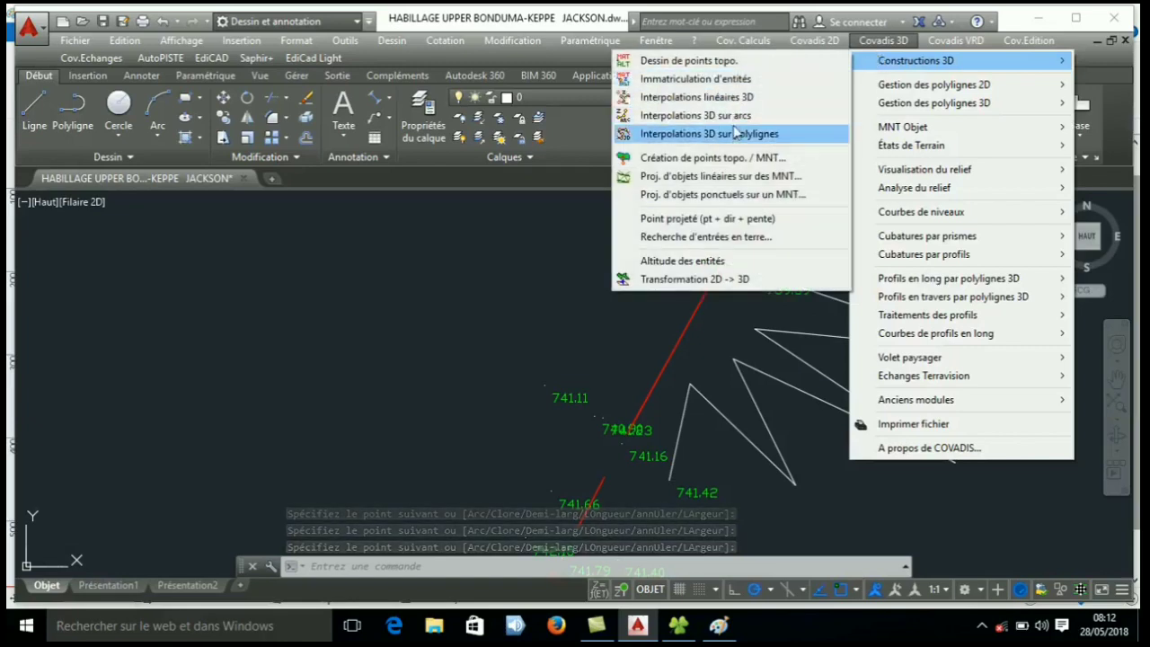
left_click(734, 135)
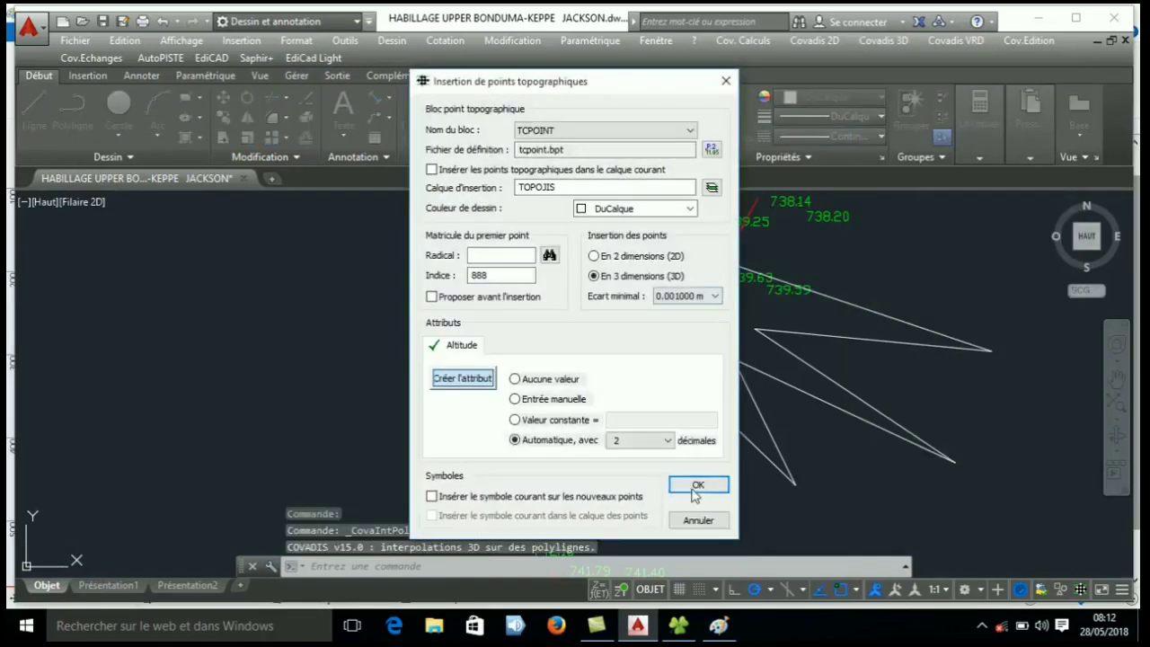
left_click(697, 485)
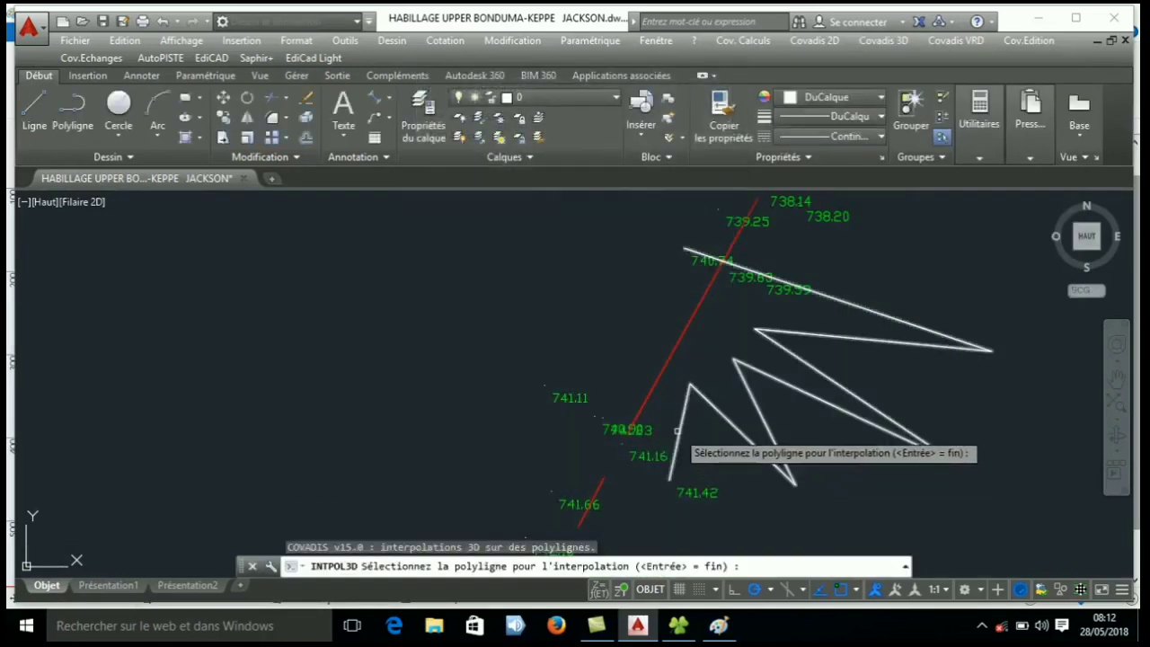
left_click(679, 429)
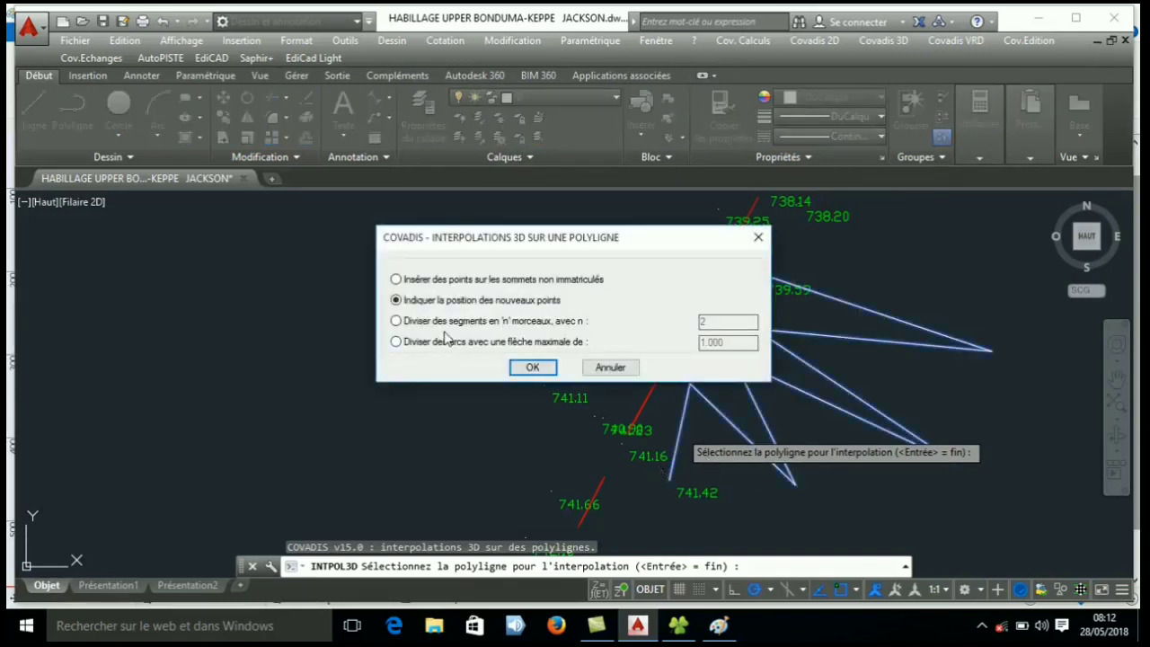
left_click(545, 369)
- Insert three interpolated points along the zigzag polyline's first segment and two along its second segment
scroll(680, 405, "up", 3)
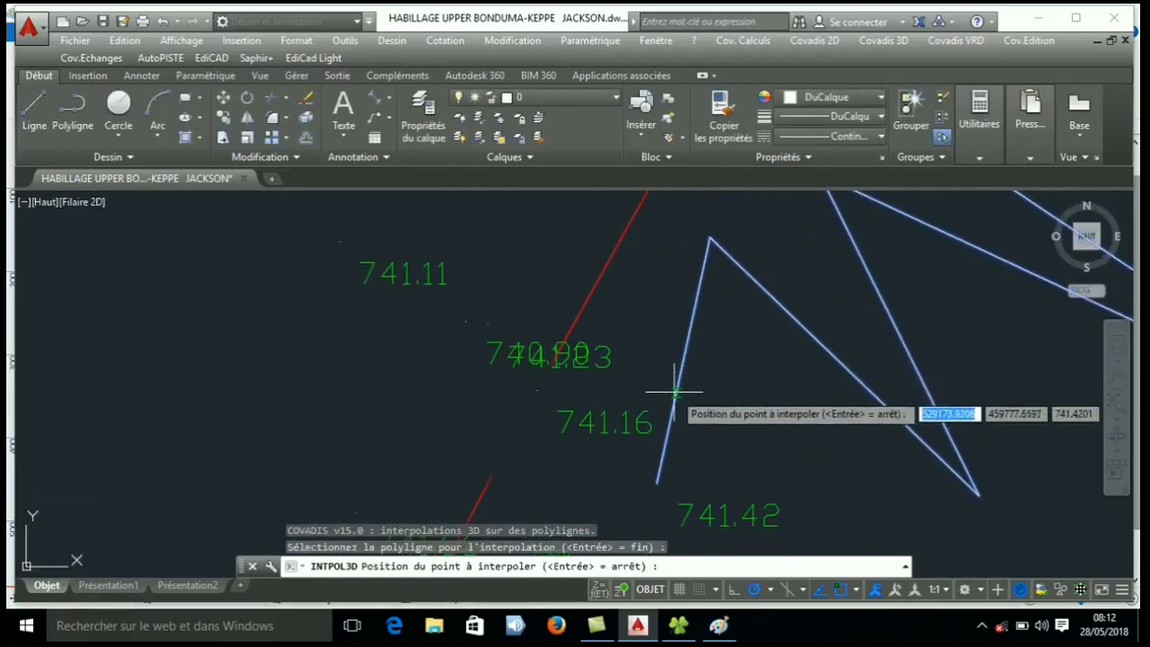
left_click(675, 393)
left_click(687, 341)
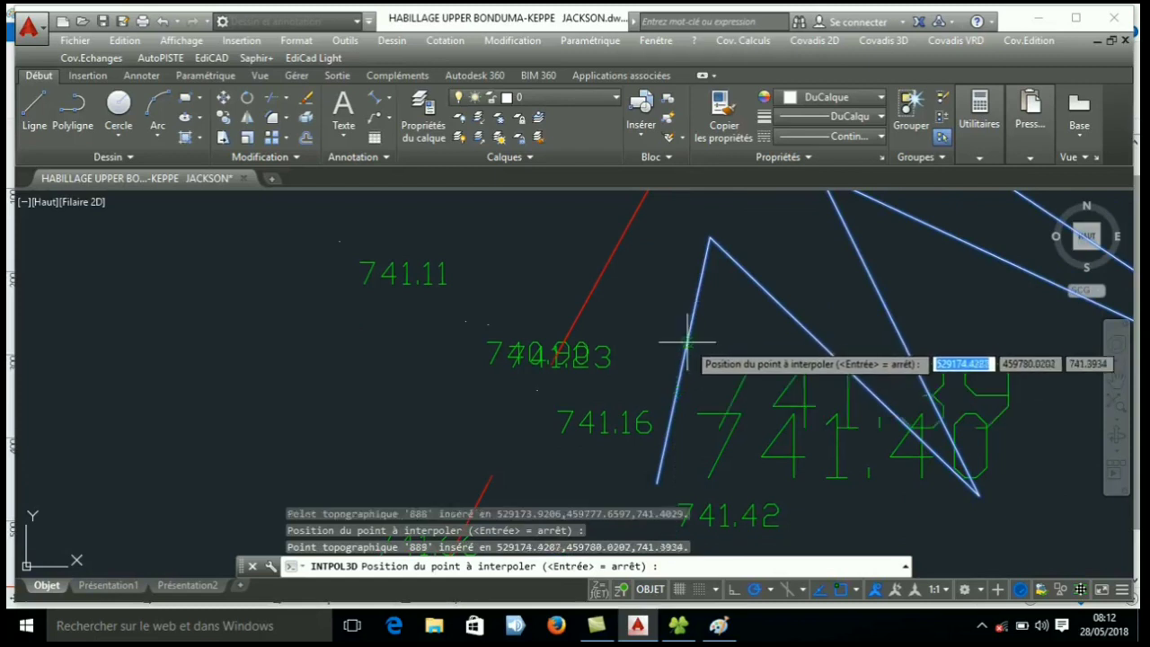
left_click(701, 271)
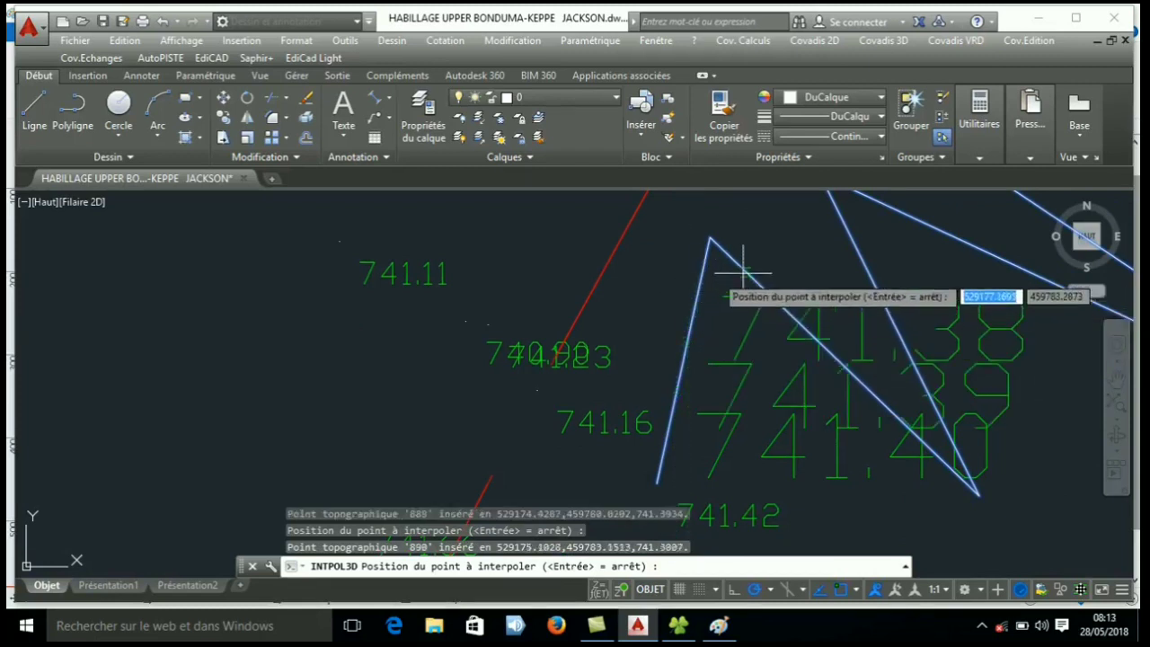
left_click(742, 272)
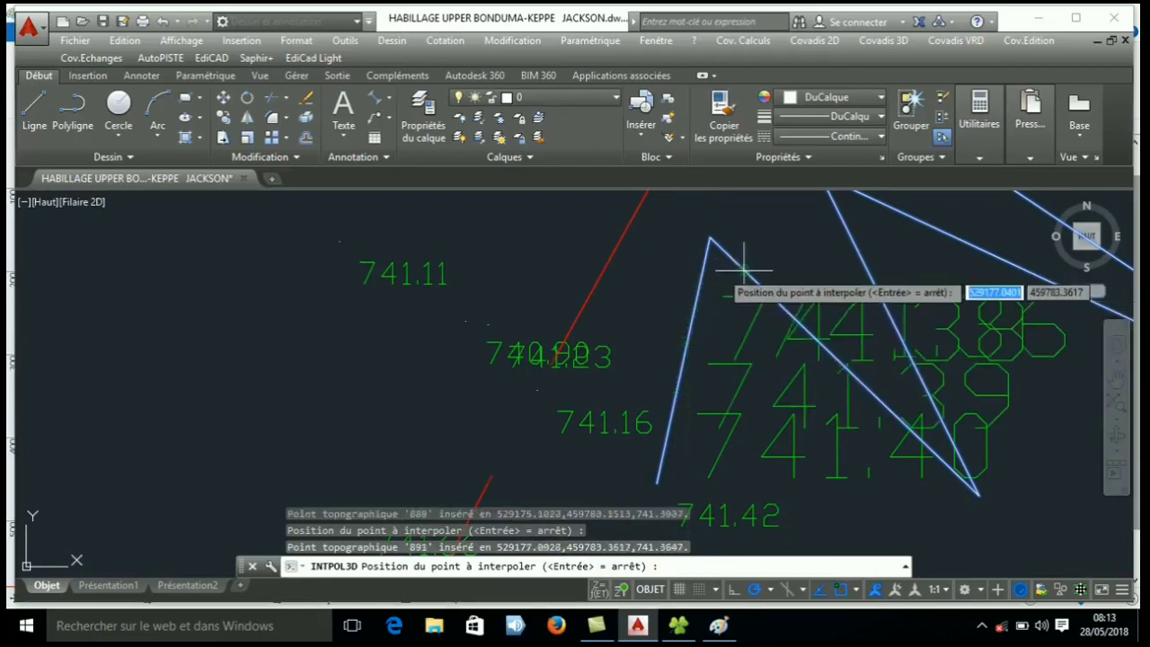
left_click(839, 359)
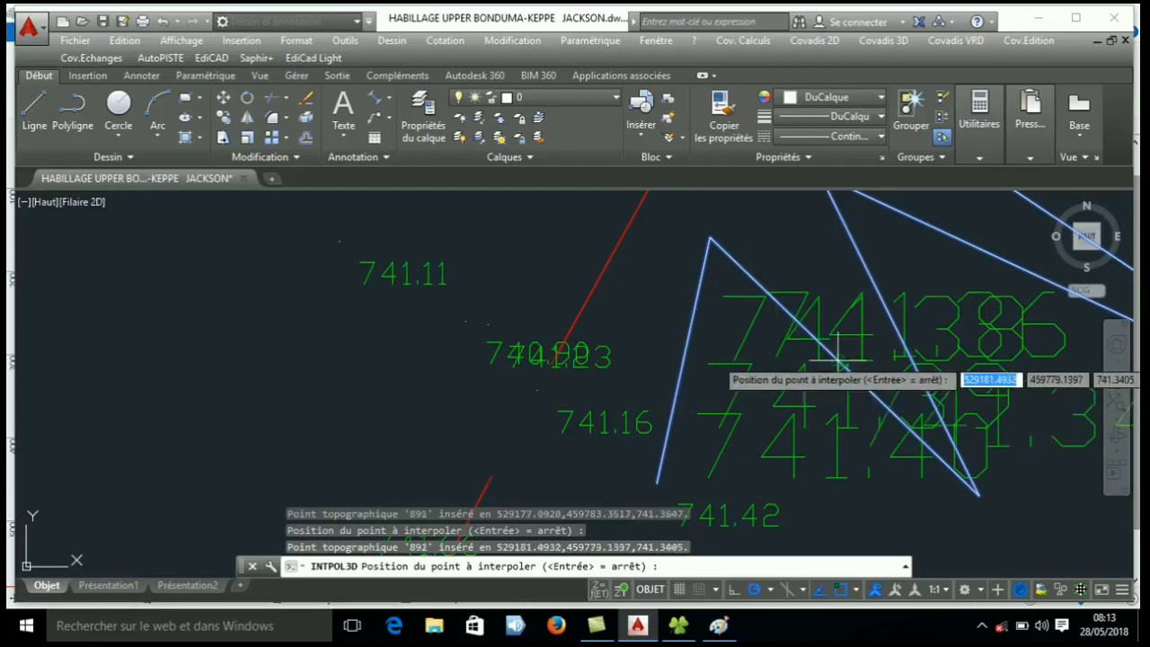
- Insert one interpolated point on each of the polyline's third, fourth, sixth and last segments, and end the interpolation
left_click(852, 243)
scroll(518, 461, "down", 2)
left_click(764, 296)
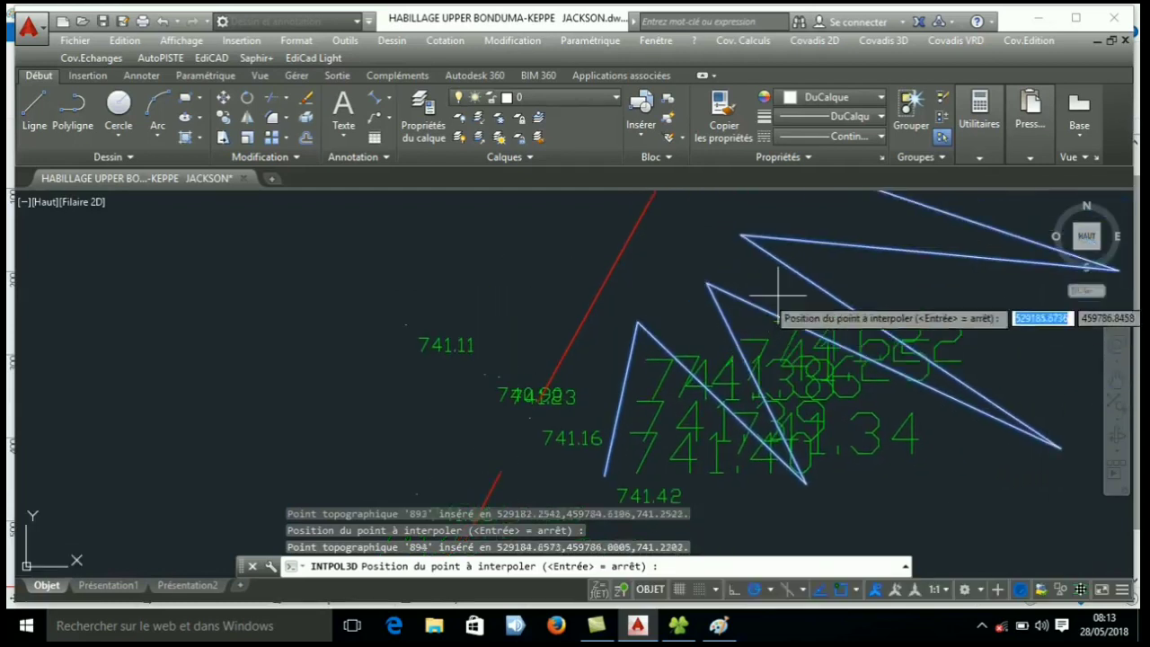
left_click(836, 245)
scroll(901, 247, "down", 2)
middle_click_drag(904, 263, 780, 340)
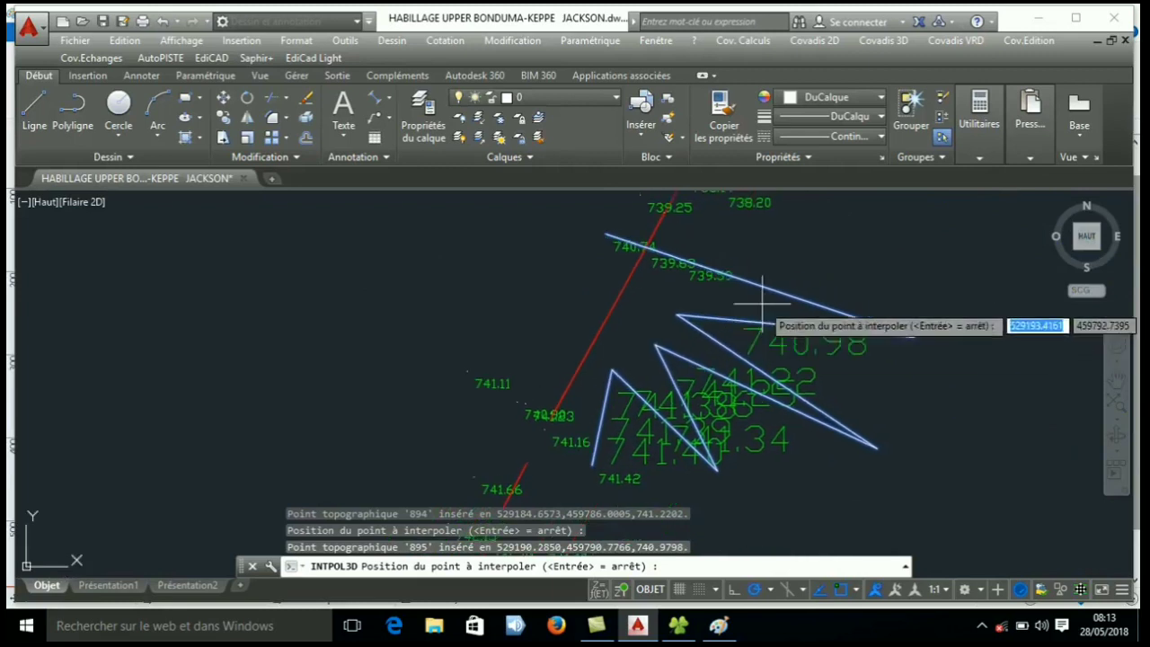
left_click(766, 289)
middle_click_drag(820, 290, 888, 279)
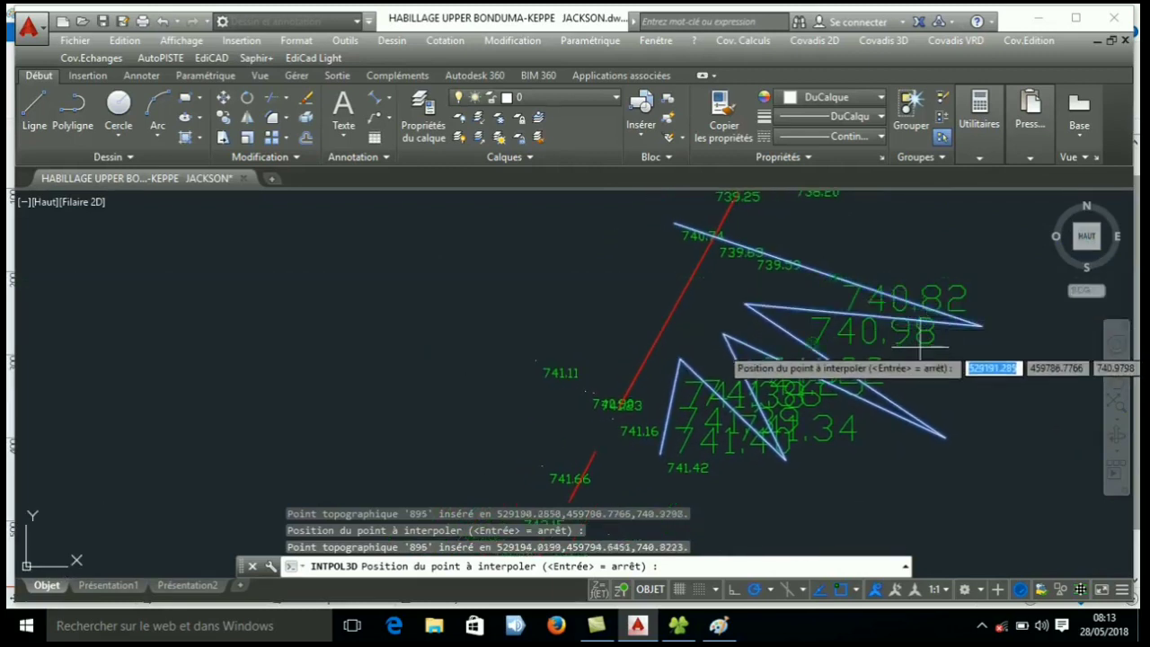
middle_click_drag(919, 346, 849, 355)
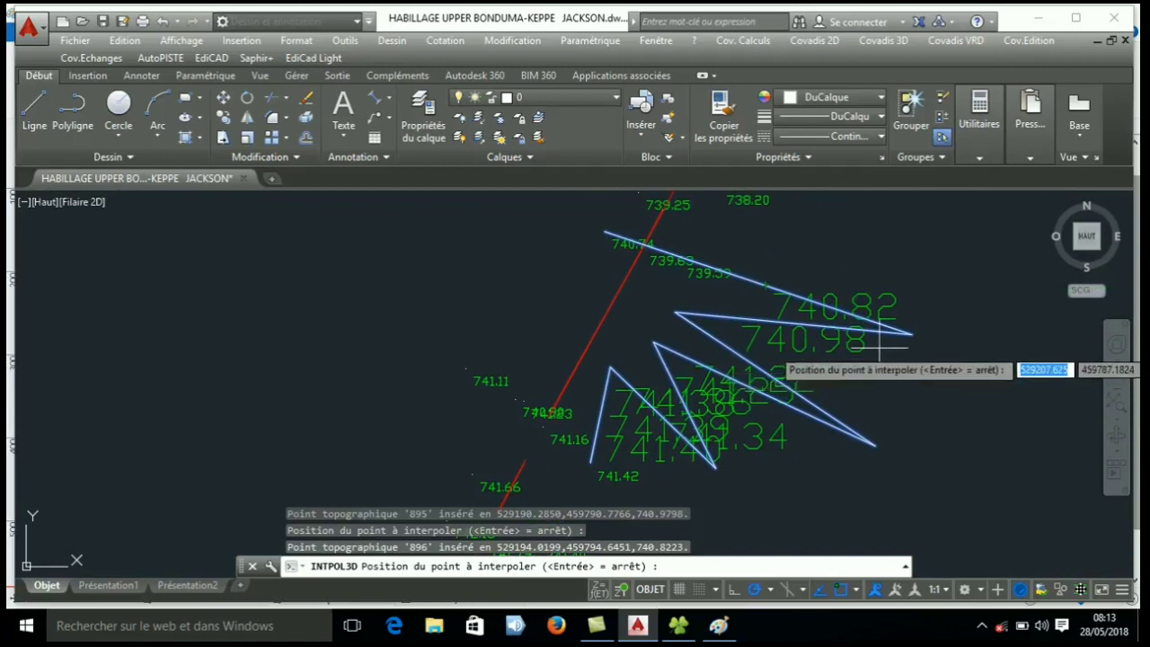
key("Escape")
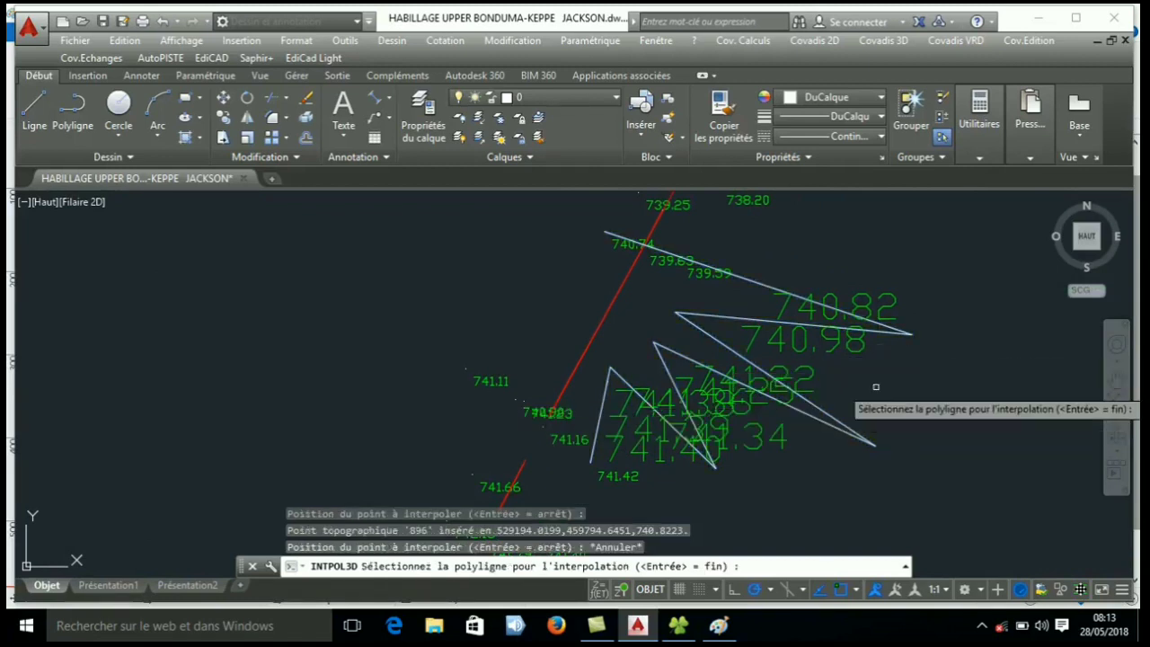
key("Escape")
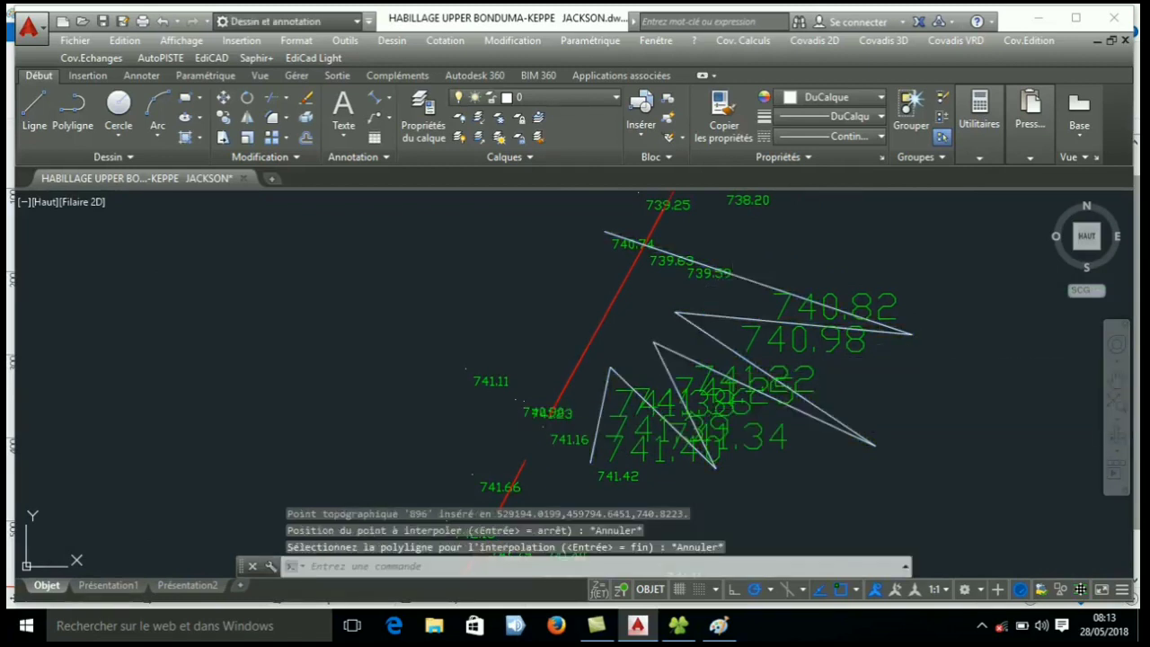
- Delete the zigzag polyline, leaving the interpolated topographic points in place
left_click(746, 279)
key("Delete")
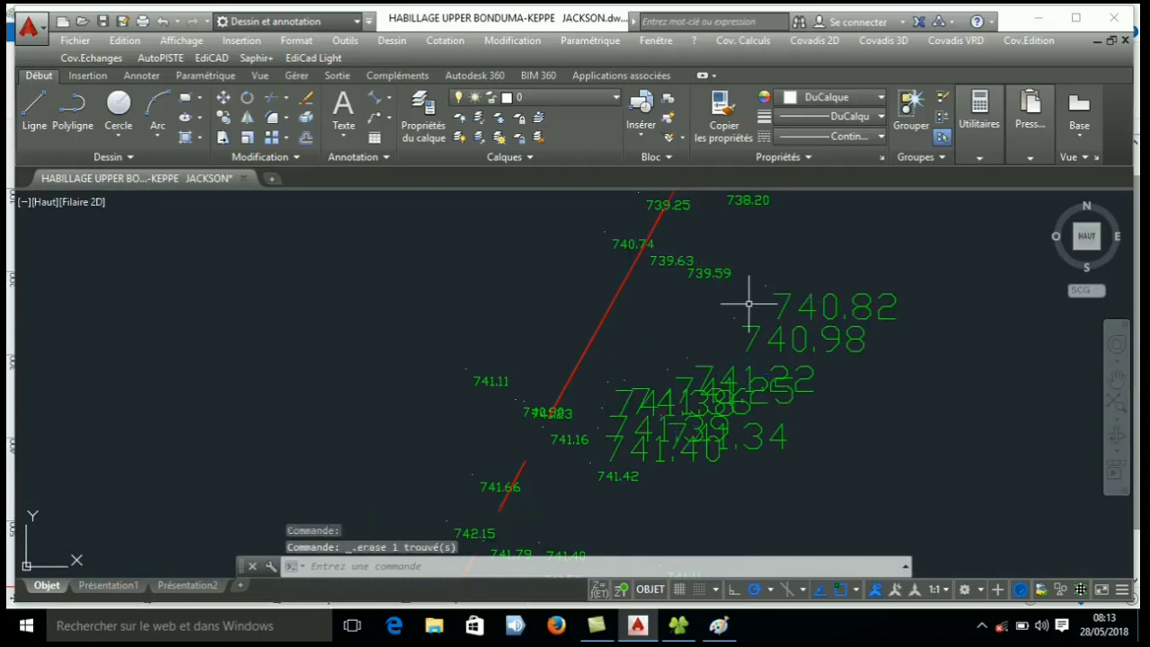
- Query the coordinates of the interpolated point labelled 740.82 with the ID command
mouse_move(748, 284)
middle_mouse_down()
mouse_move(763, 398)
mouse_move(697, 313)
mouse_move(634, 310)
middle_mouse_up()
scroll(763, 397, "up", 5)
scroll(698, 316, "down", 2)
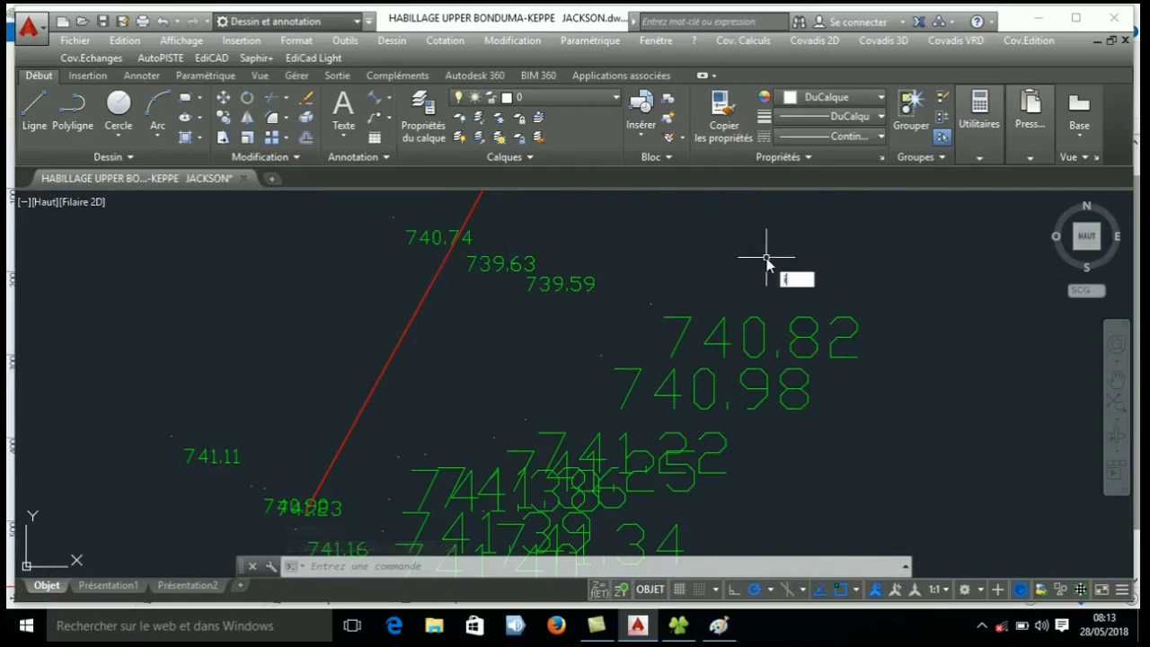
type("d")
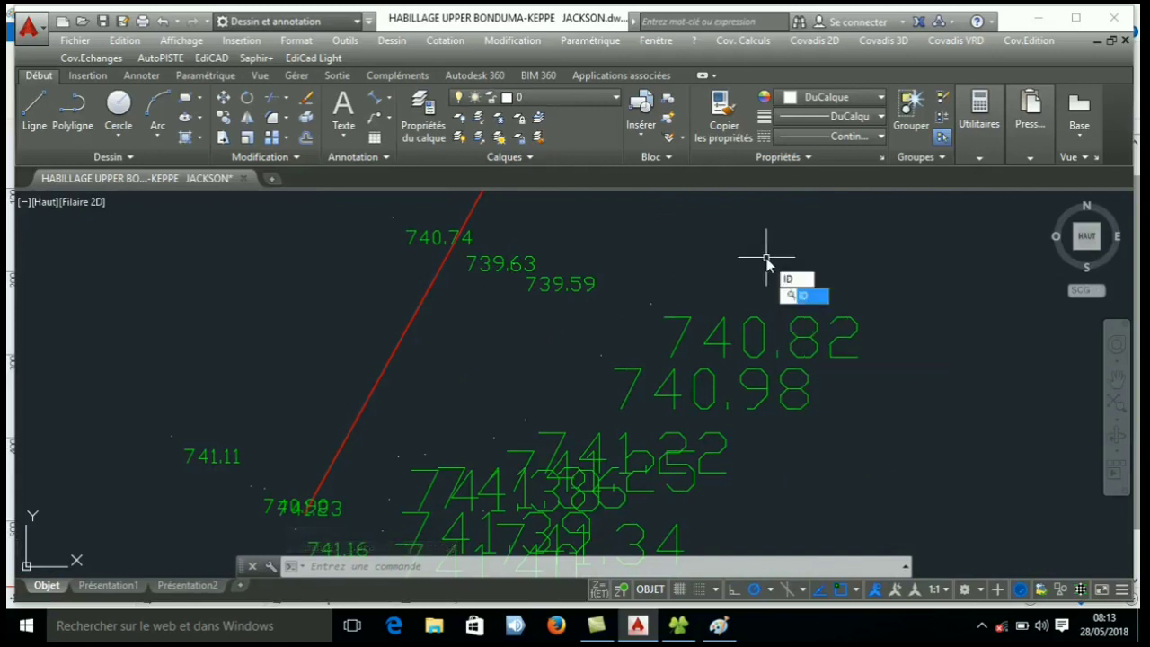
key("Return")
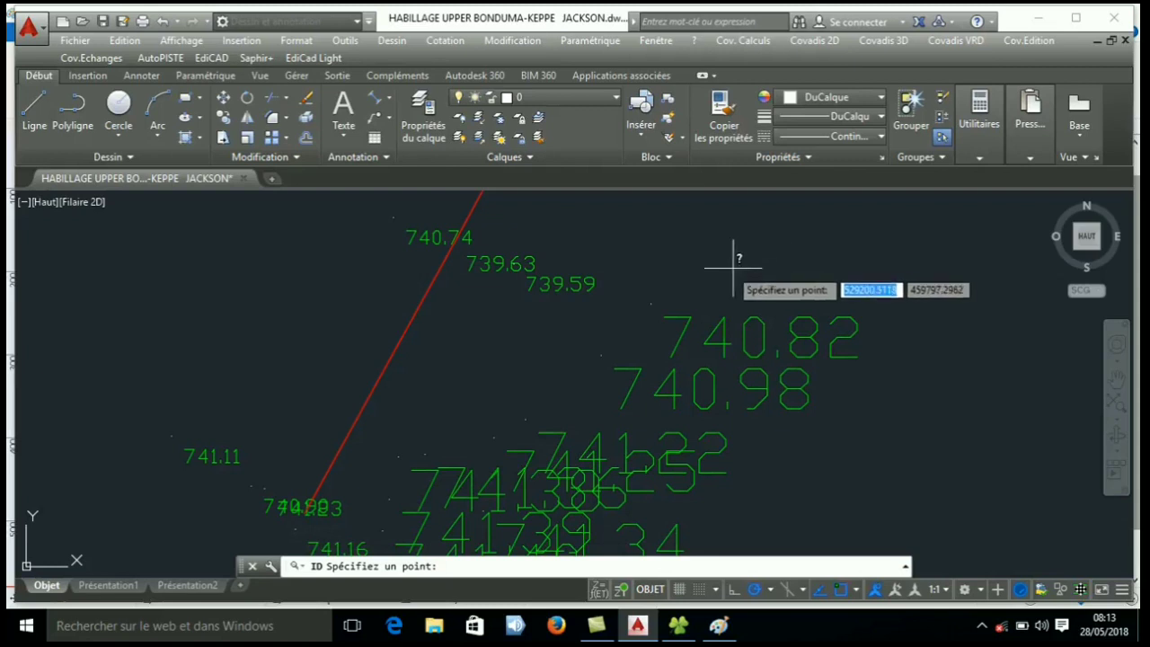
left_click(651, 304)
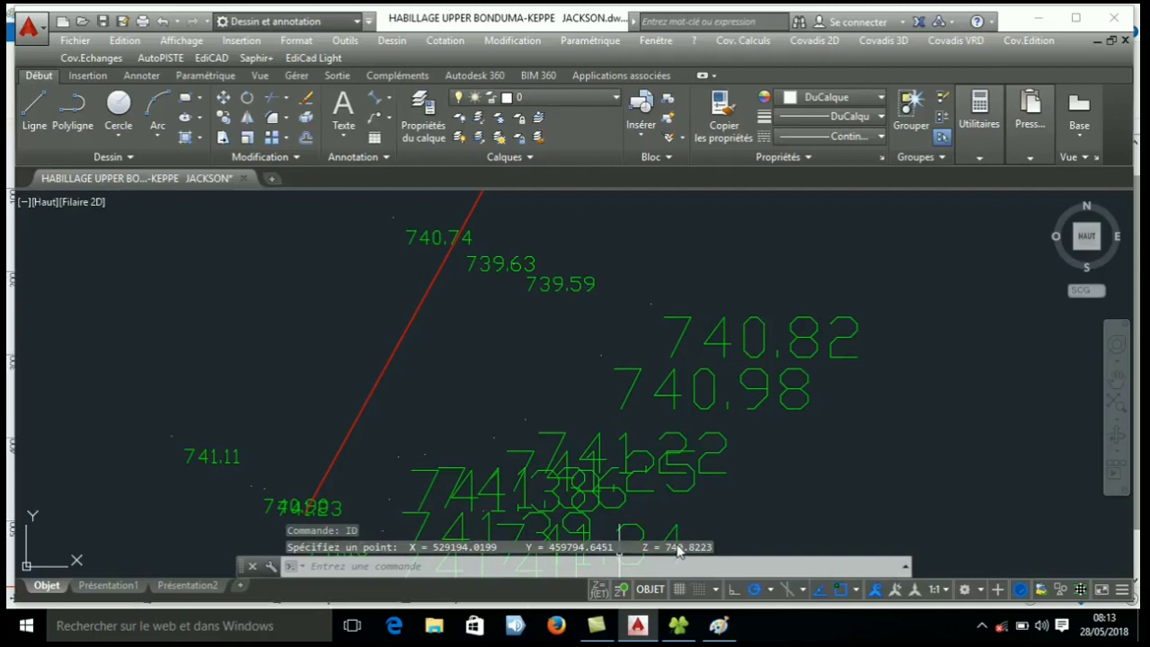
scroll(687, 475, "down", 2)
middle_click_drag(687, 475, 792, 381)
middle_click_drag(702, 364, 774, 408)
middle_click_drag(709, 386, 673, 371)
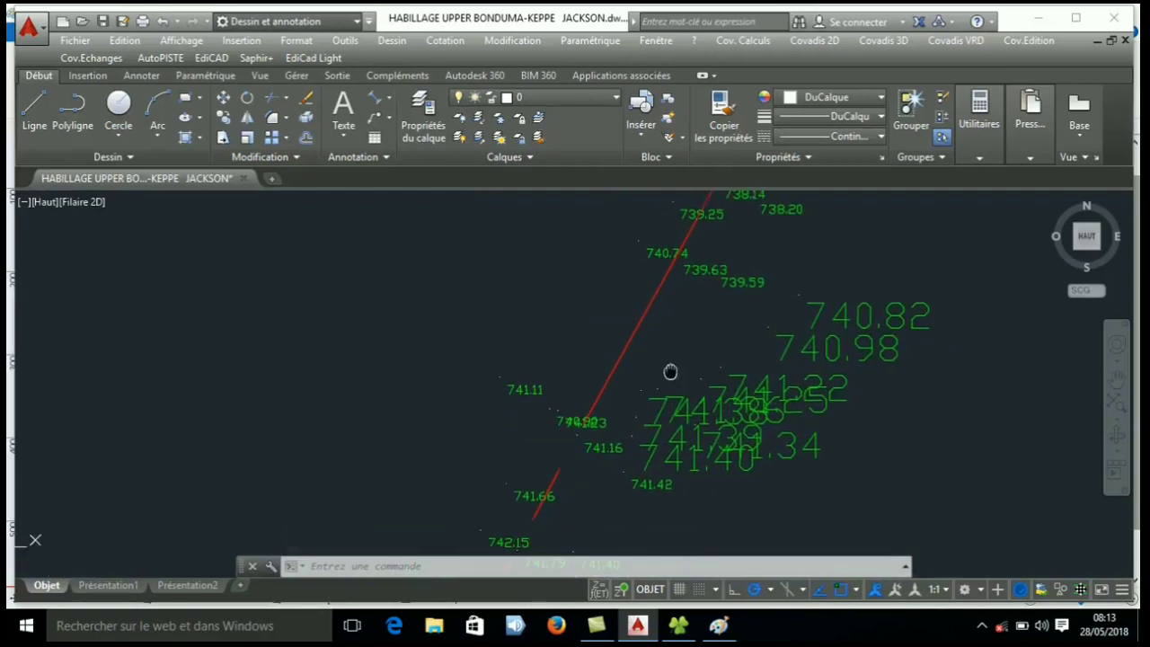
left_click(878, 42)
mouse_move(918, 74)
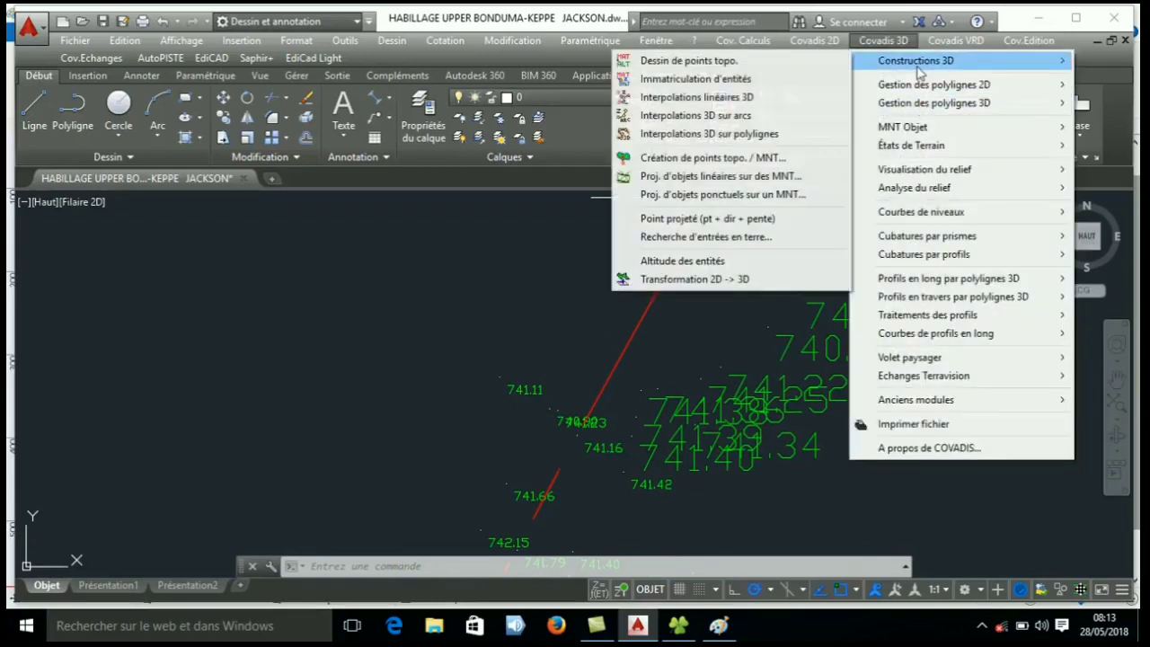
left_click(718, 117)
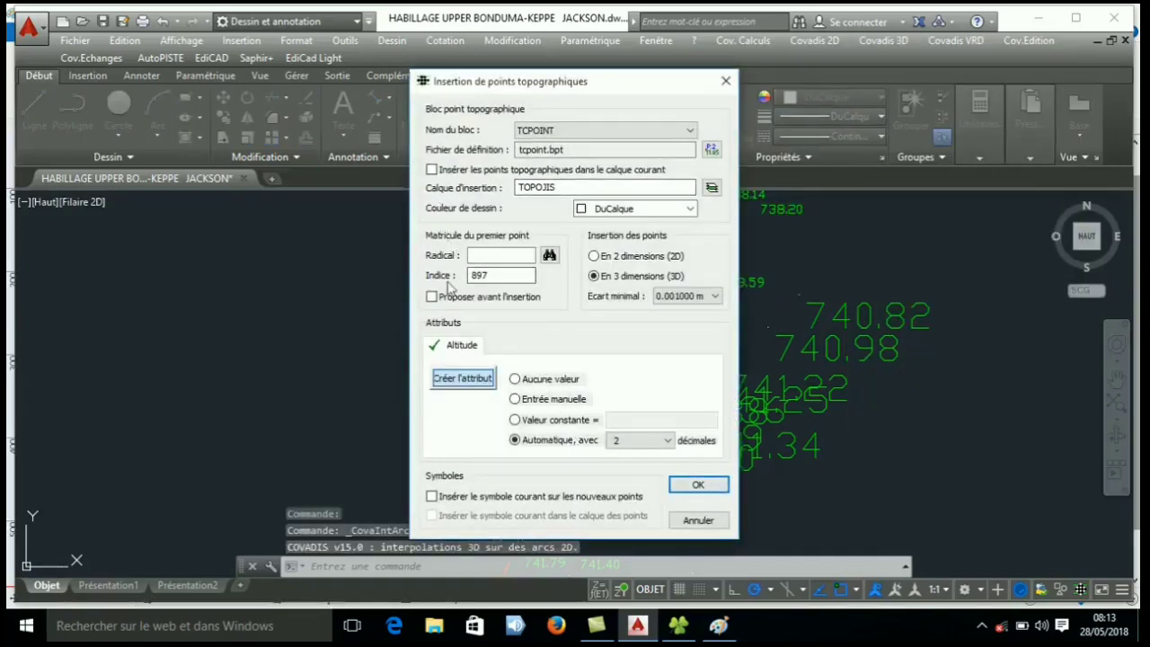
left_click(719, 485)
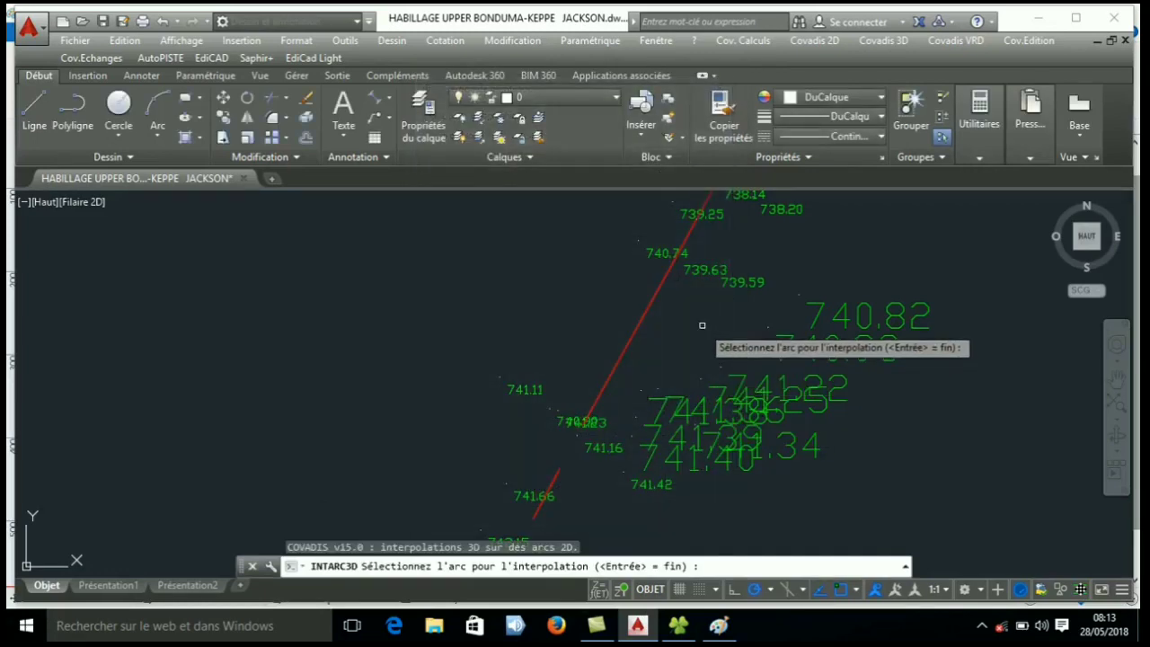
key("Escape")
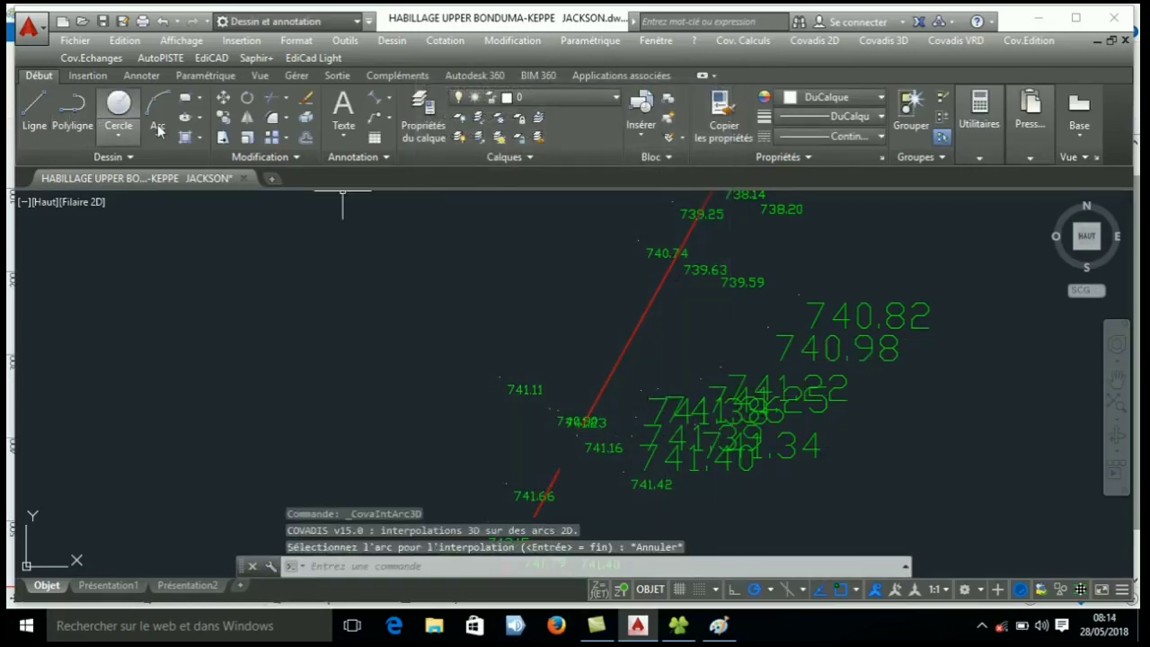
- Draw a three-point arc bulging away from the red line, from the topographic point labelled 740.74 to the one labelled 741.11
left_click(155, 104)
middle_click_drag(615, 256, 608, 317)
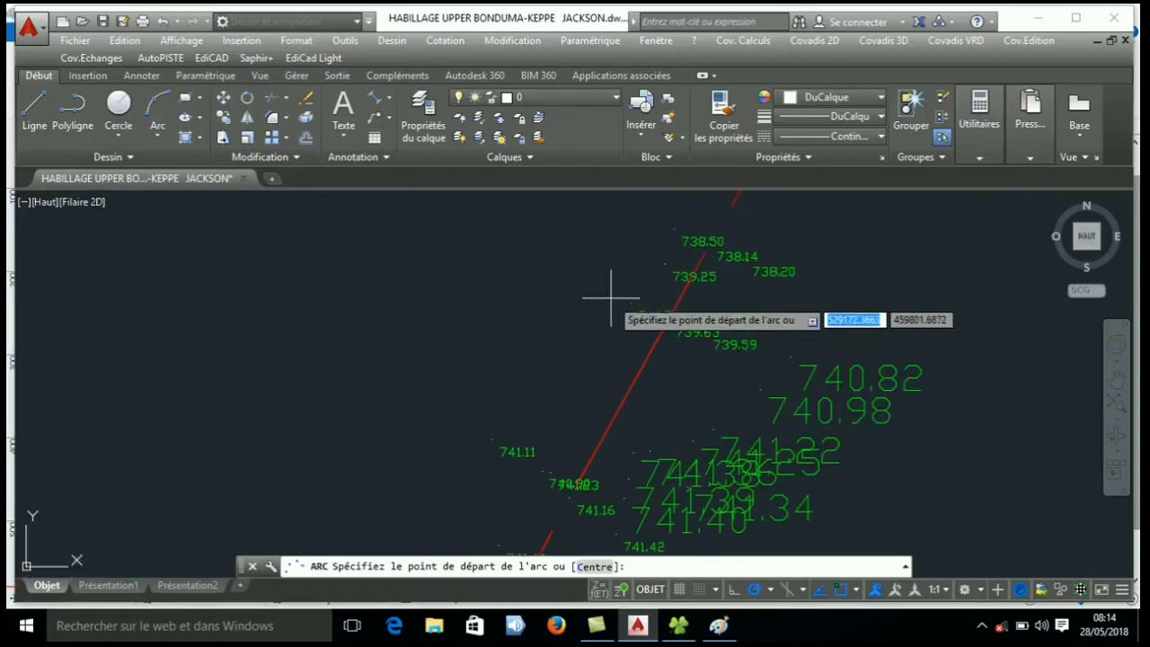
left_click(631, 303)
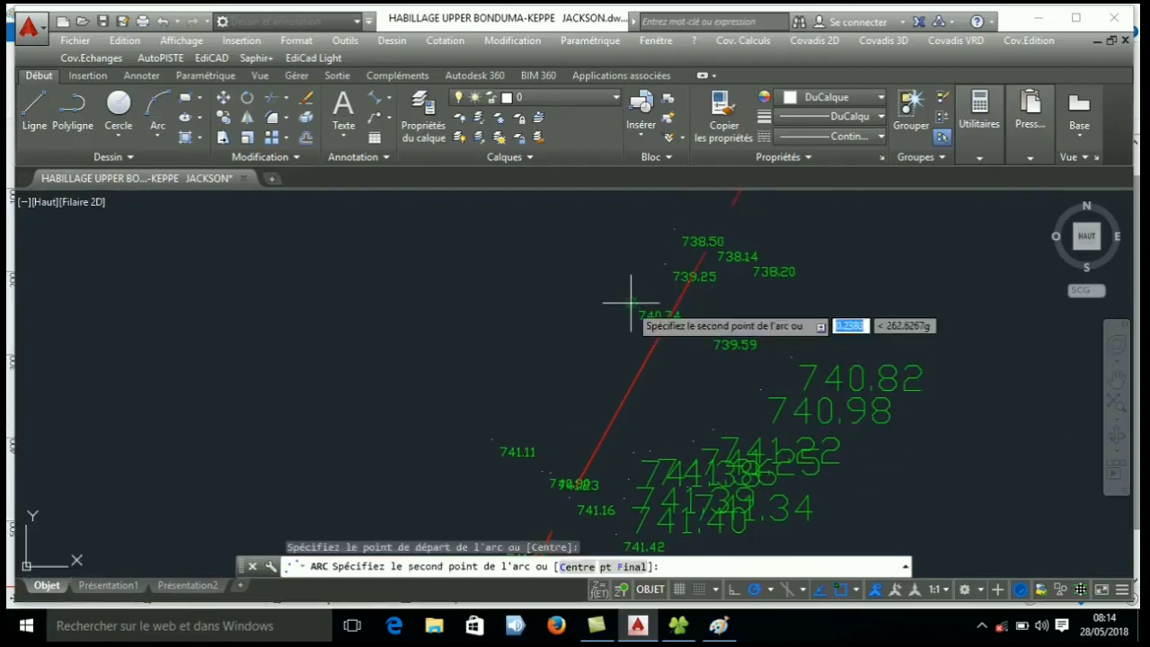
left_click(499, 351)
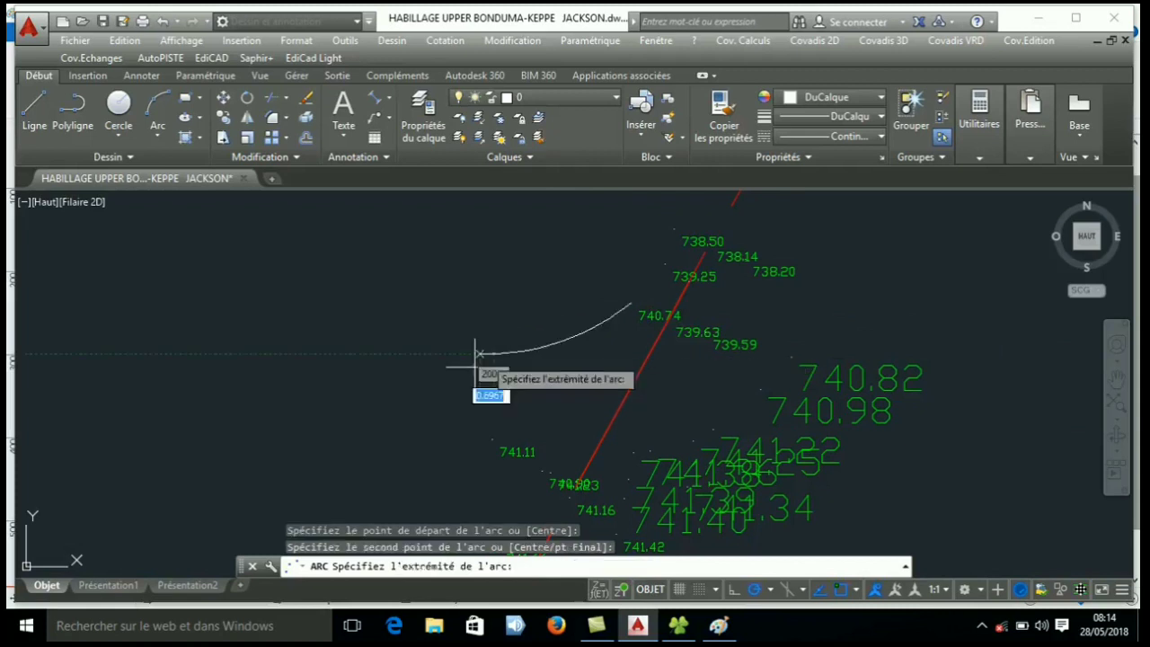
left_click(490, 443)
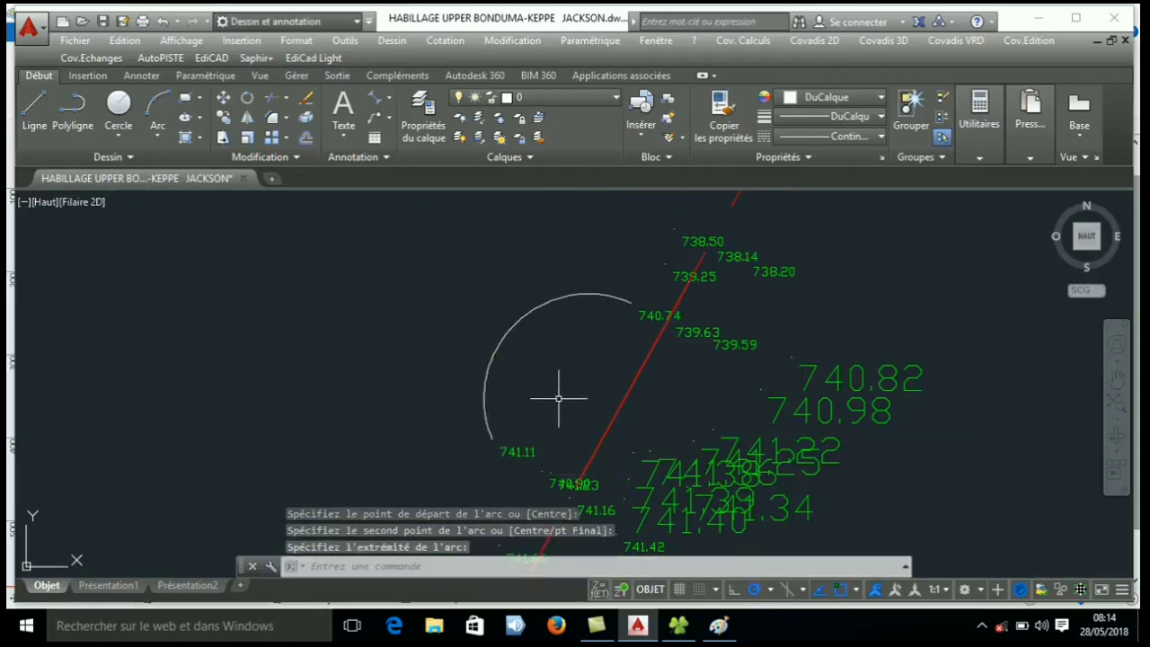
- Insert five interpolated topographic points spread along the new arc with the 3D interpolation on arcs, using manually indicated positions
left_click(883, 41)
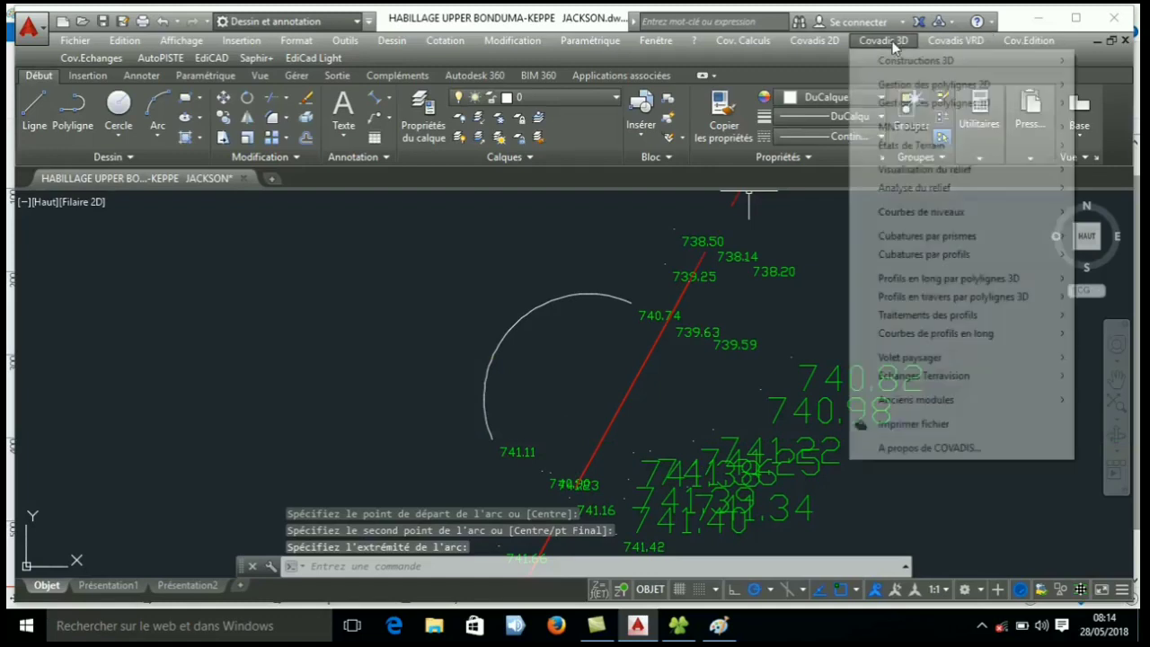
mouse_move(885, 67)
left_click(729, 114)
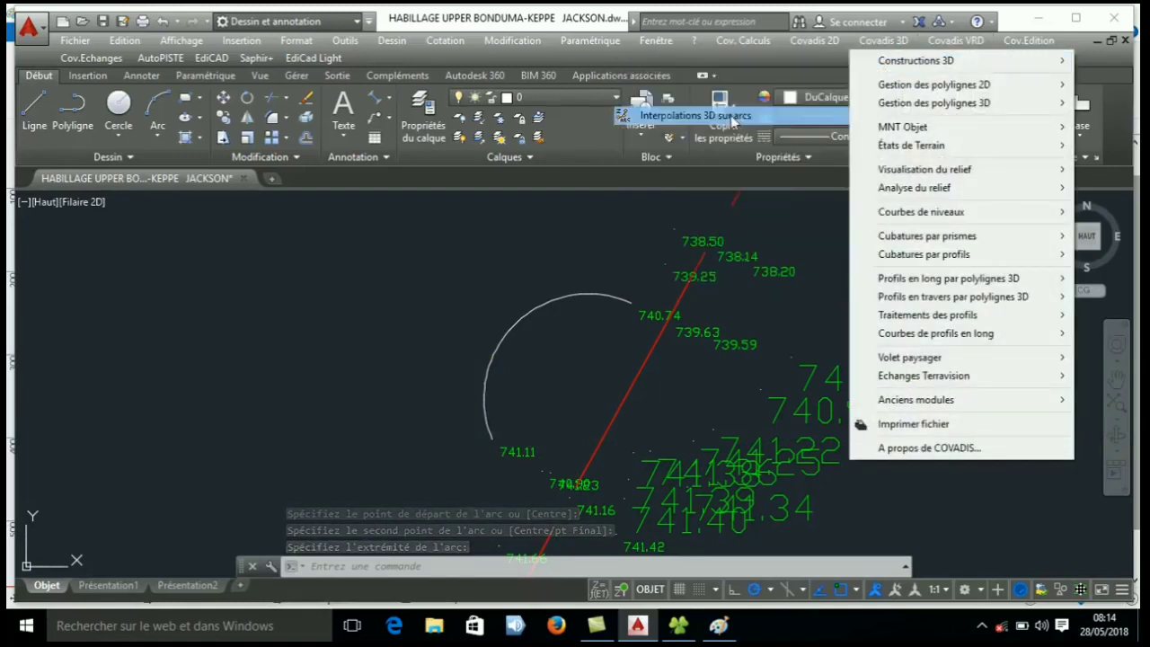
left_click(693, 484)
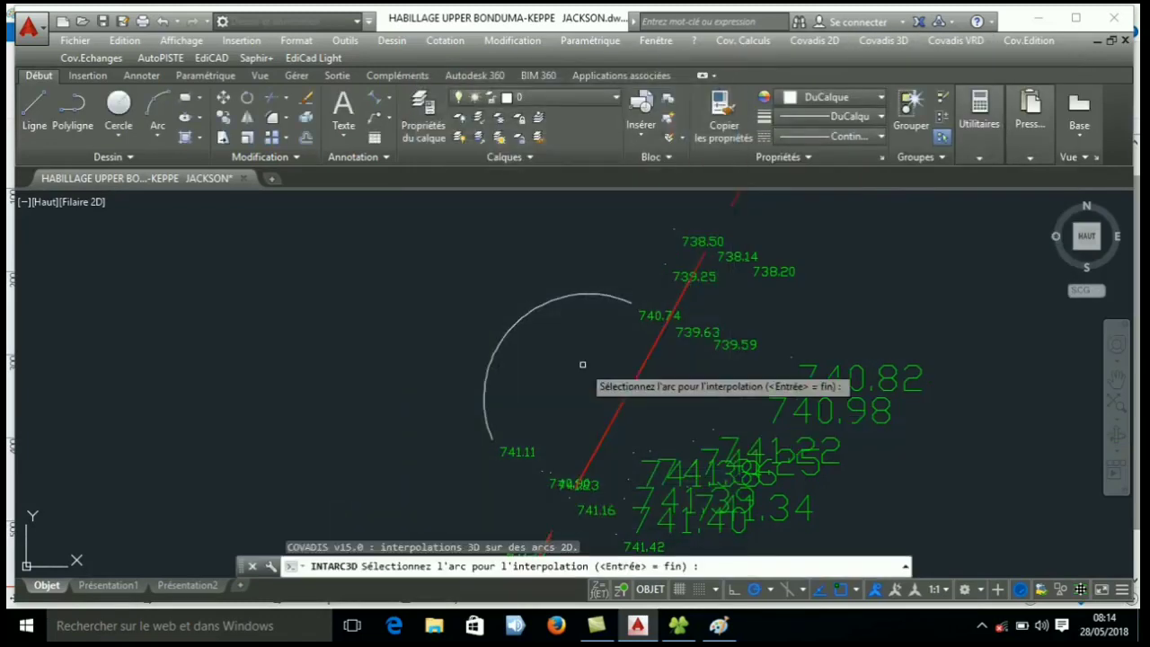
left_click(558, 301)
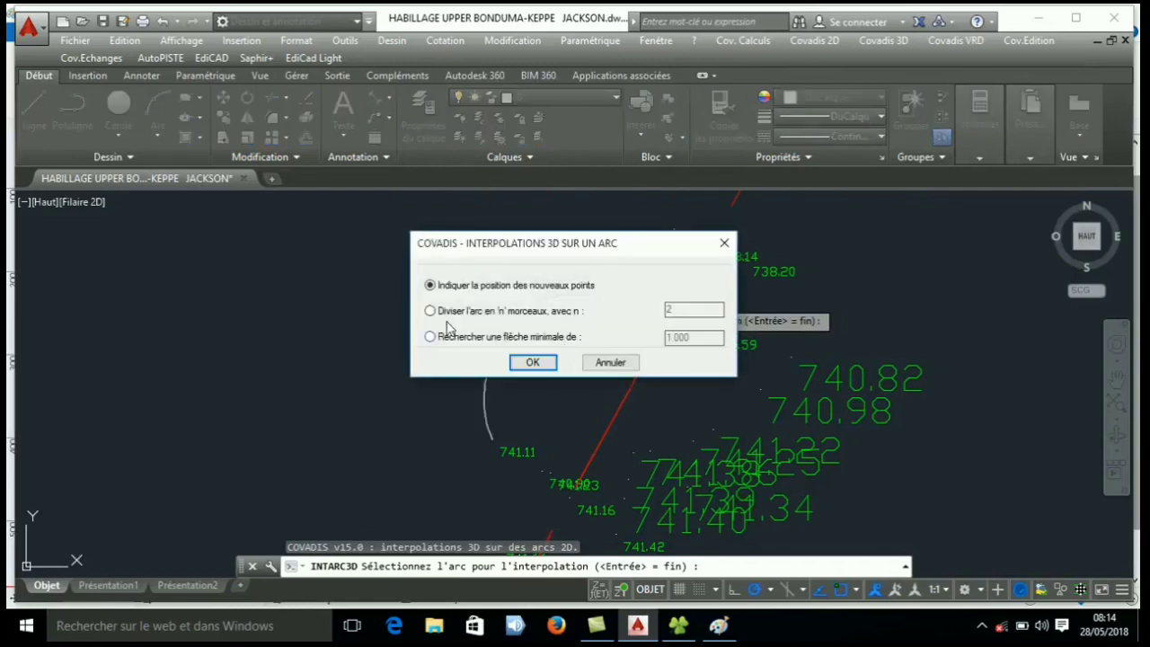
left_click(532, 362)
left_click(557, 300)
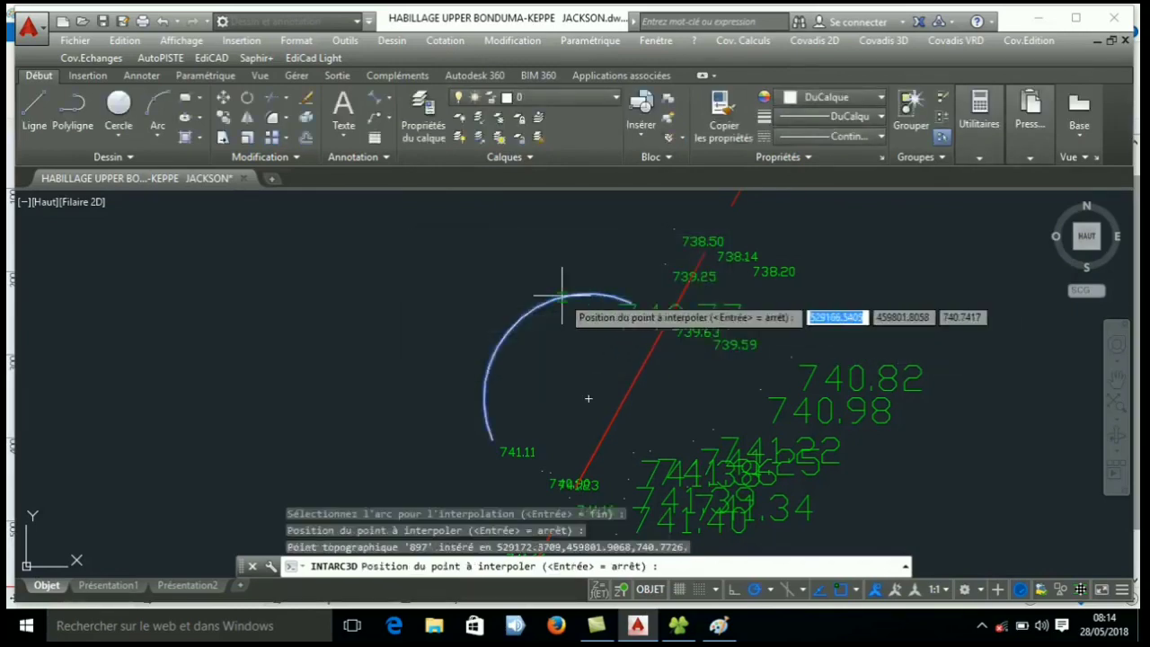
left_click(513, 325)
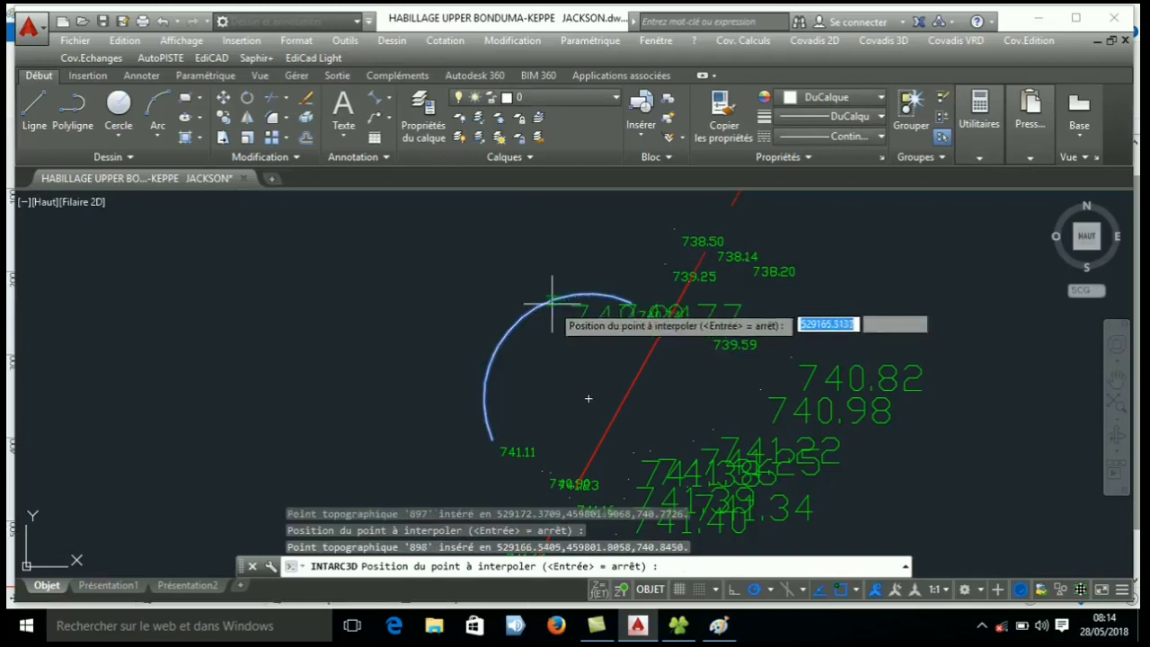
left_click(482, 386)
left_click(493, 359)
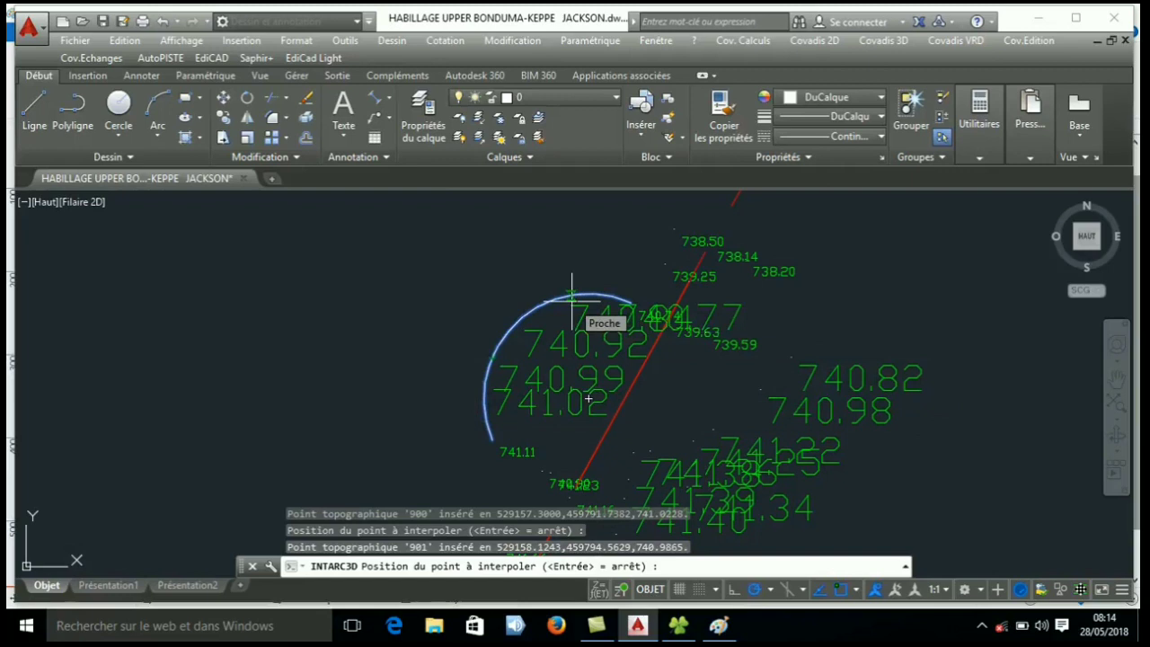
key("Return")
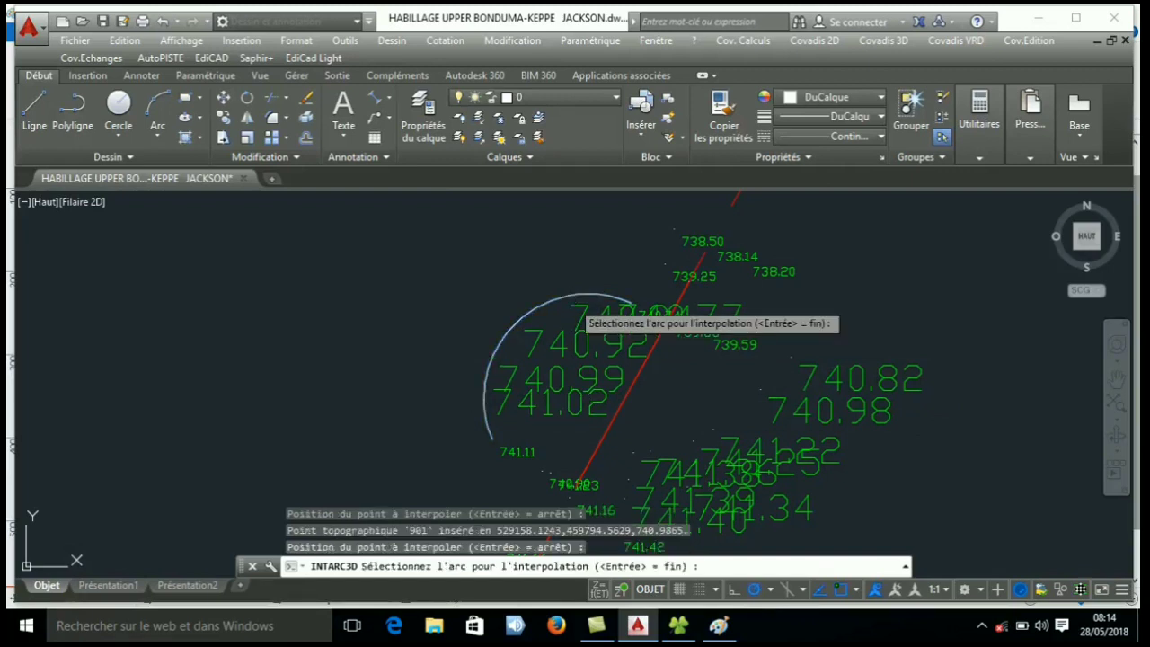
key("Escape")
- Delete the construction arc, keeping the interpolated topographic points
left_click(571, 296)
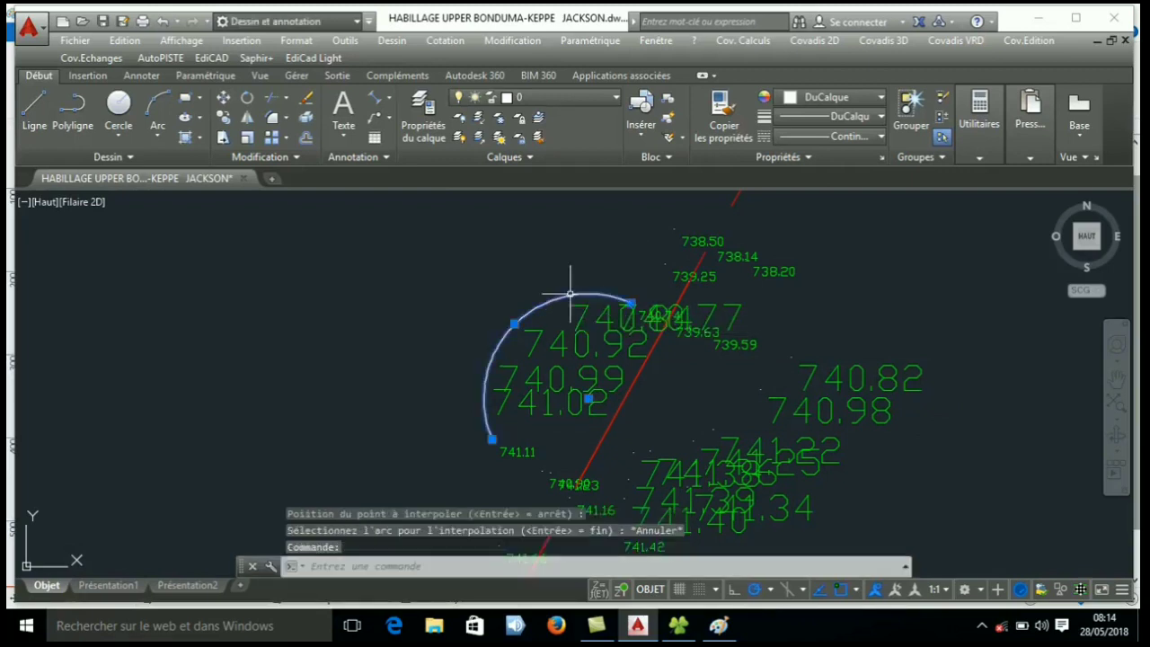
key("Delete")
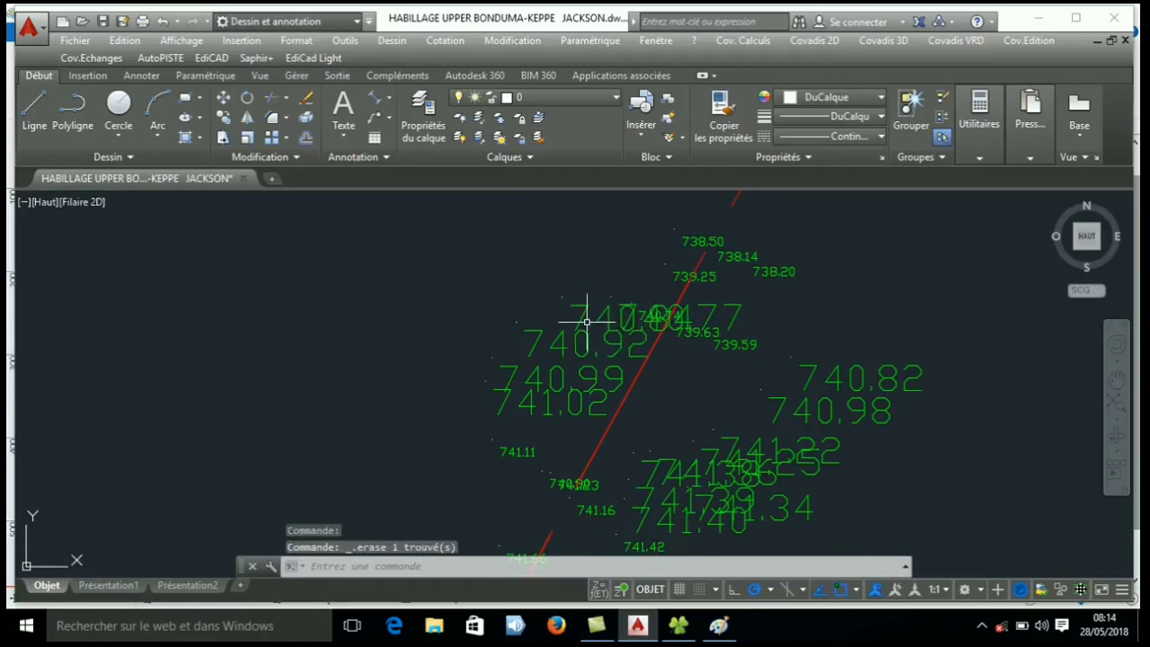
- Query the coordinates of the interpolated point just above the one labelled 740.92 with the ID command
scroll(493, 328, "up", 3)
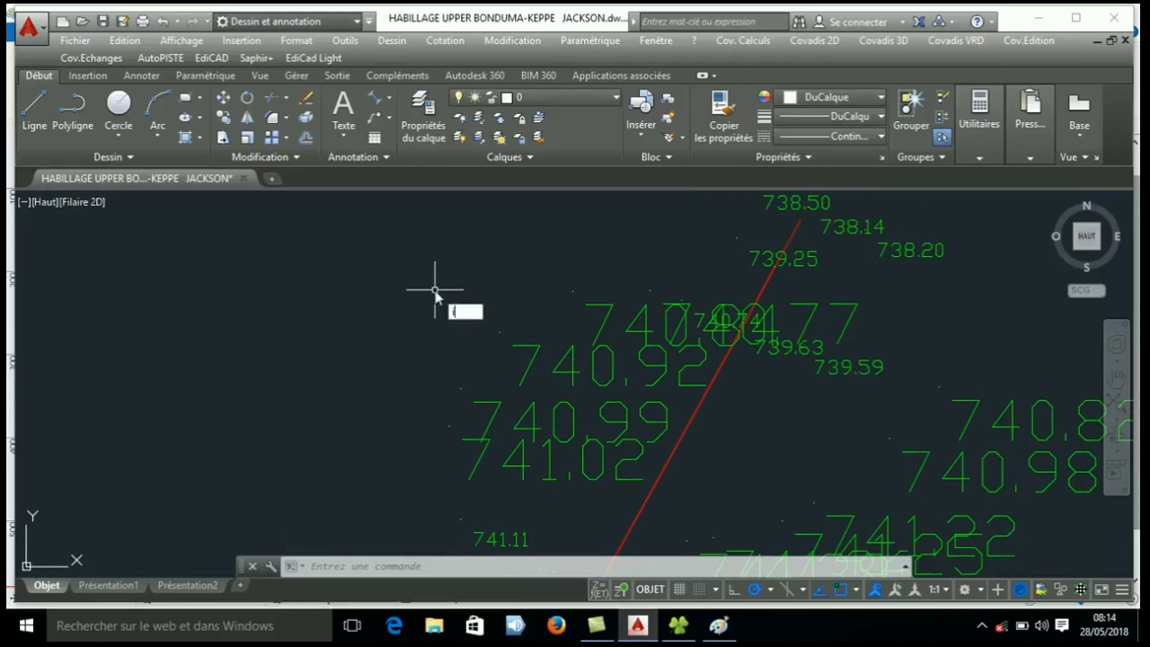
type("D")
key("Return")
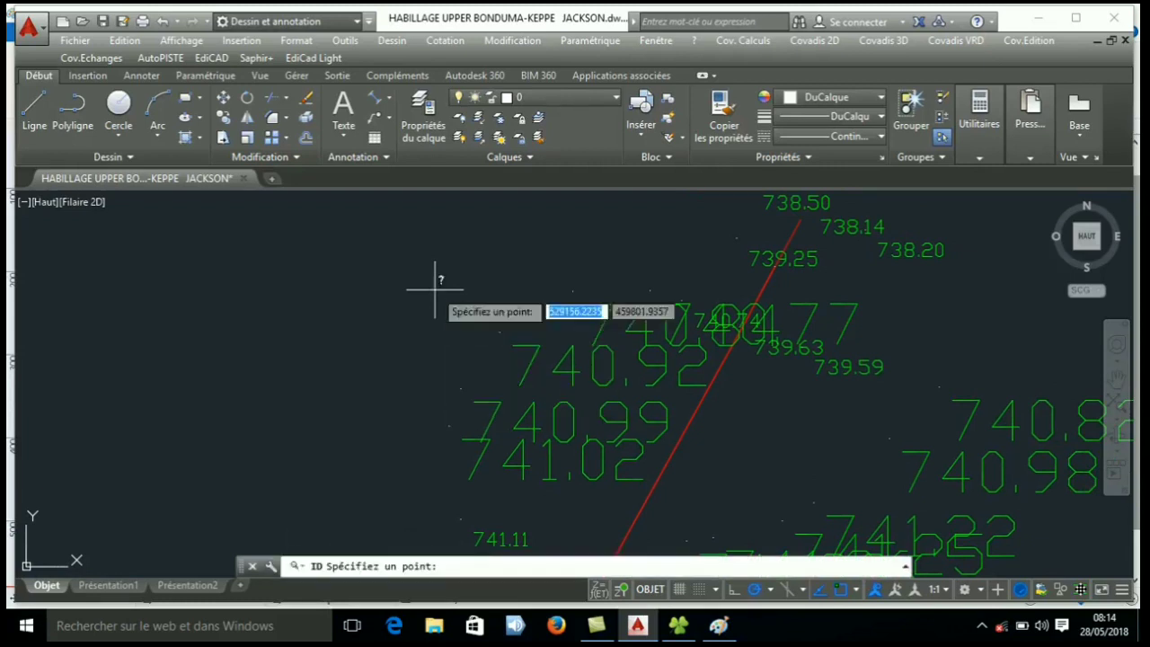
left_click(574, 292)
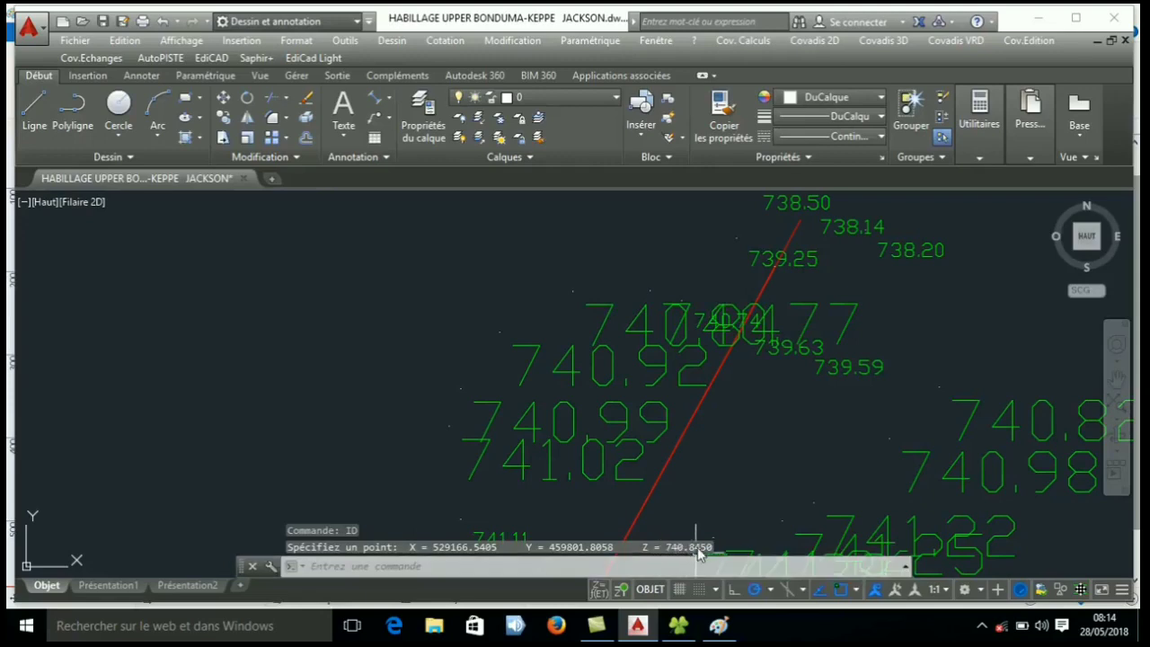
scroll(626, 537, "down", 8)
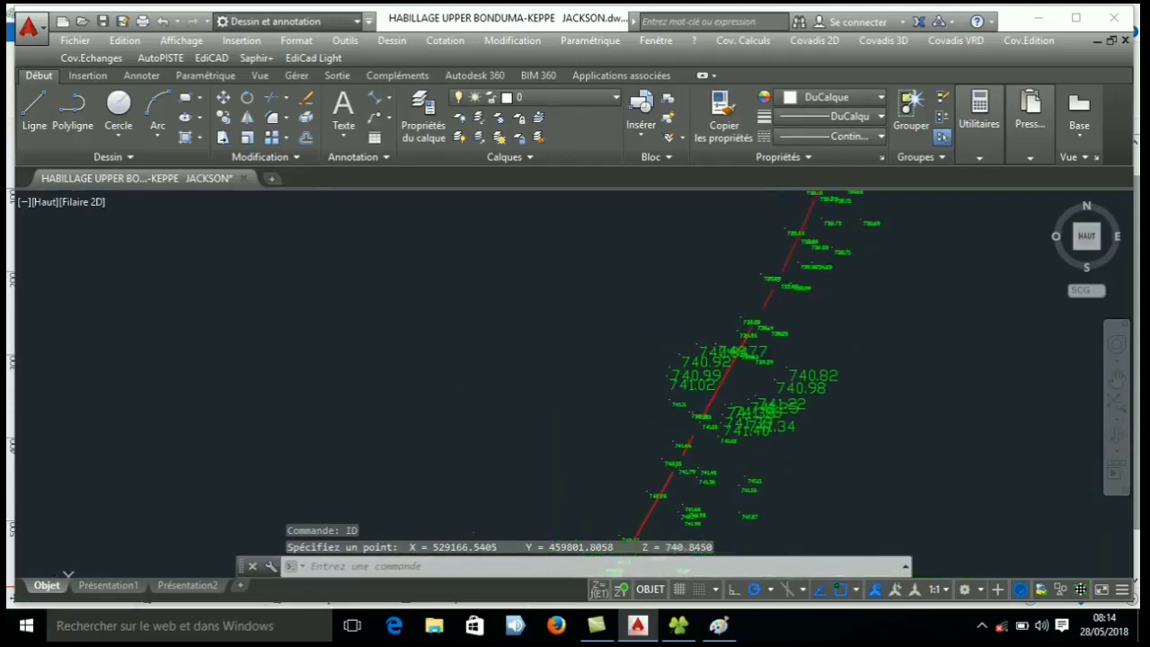